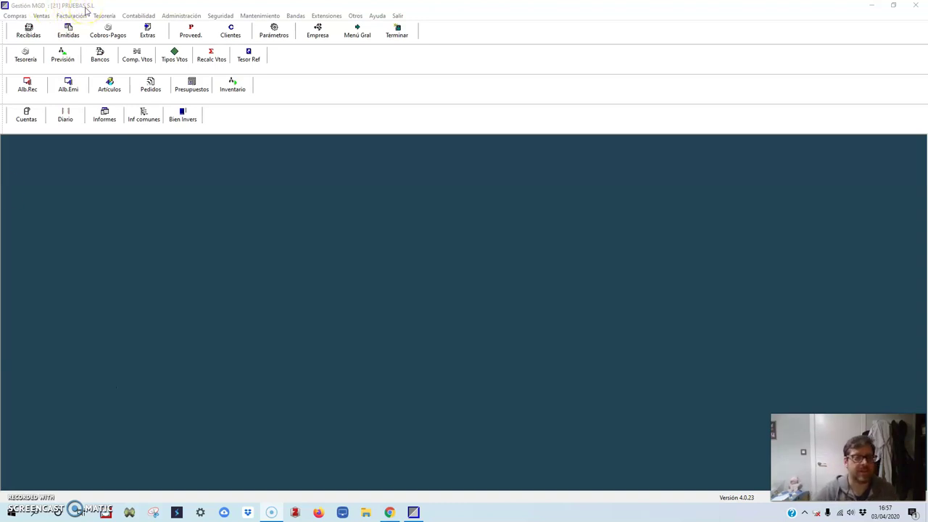
- Open the Parámetros de esta empresa window for PRUEBAS S.L
click(276, 35)
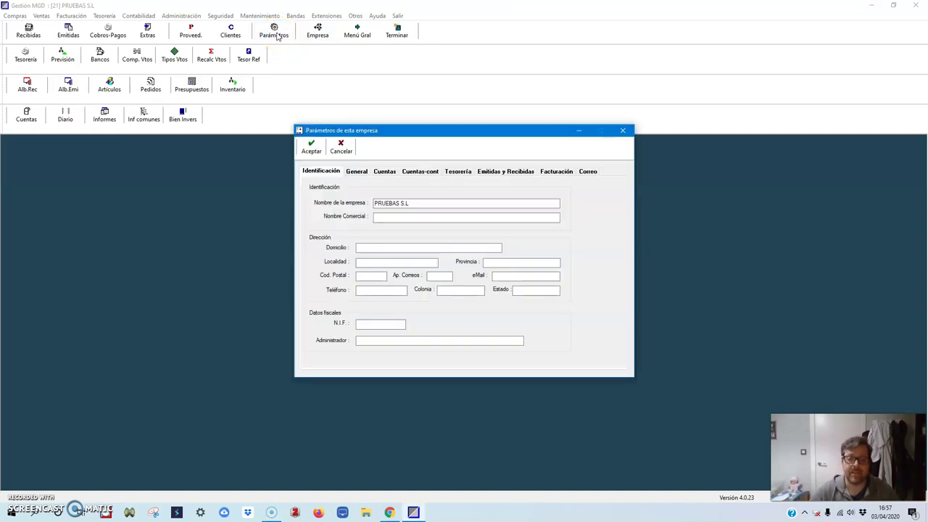
- Enter trade name PRUEBAS S.L, then the company's street address, town and postcode
click(395, 218)
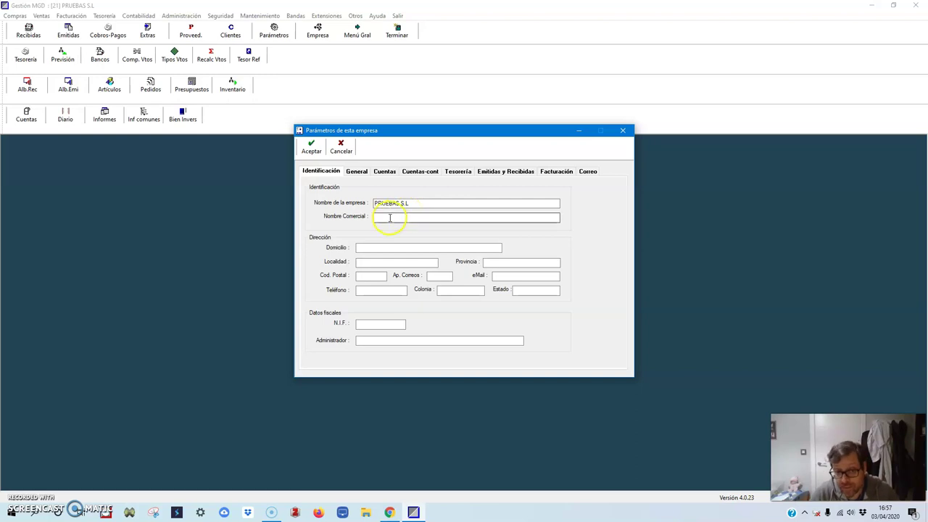
text(prue)
key(BackSpace)
key(BackSpace)
key(BackSpace)
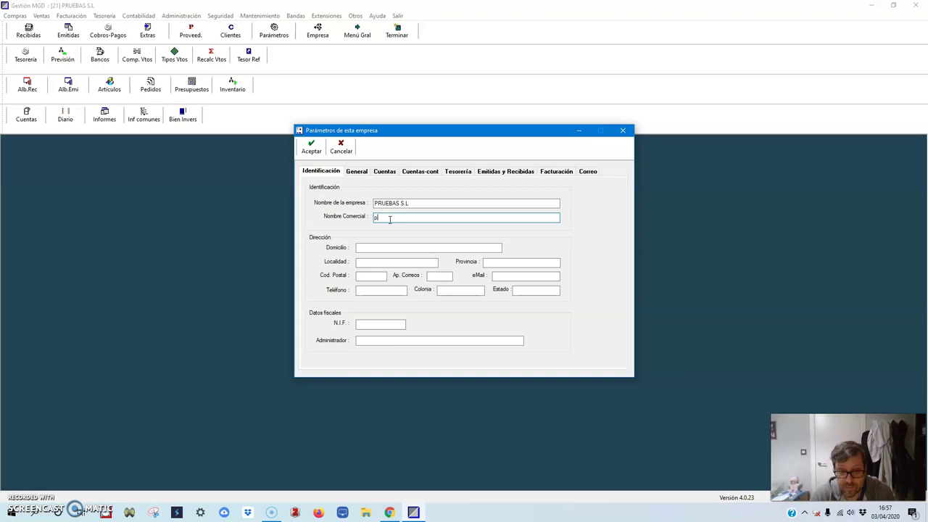
text(PRUEBAS)
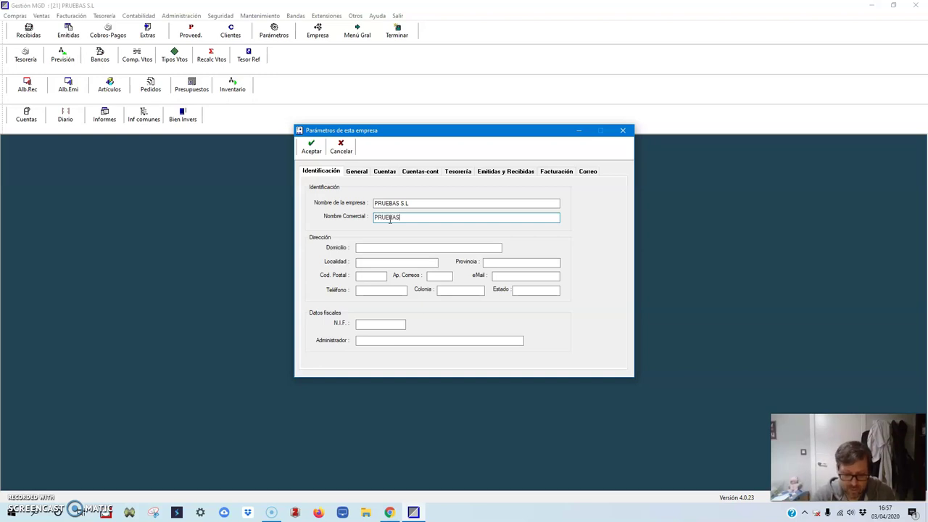
text( S.L)
click(392, 248)
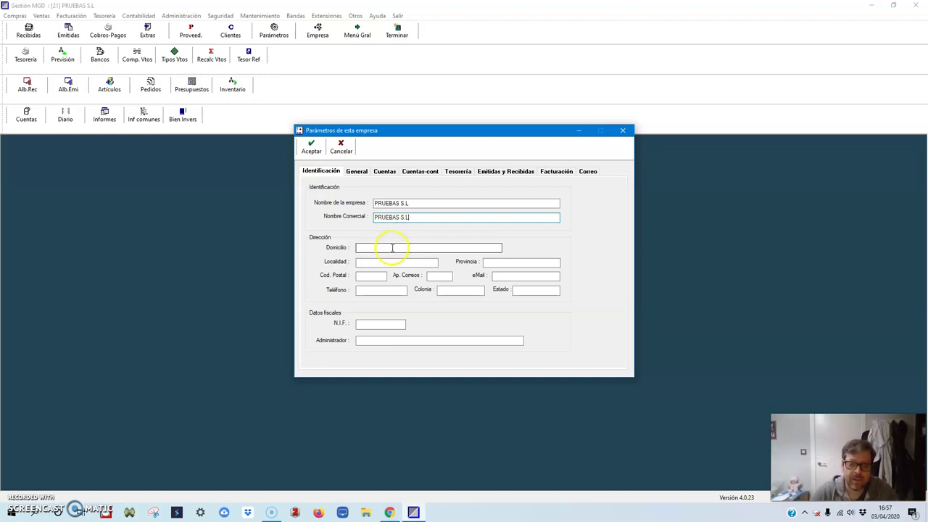
text(C/ TO)
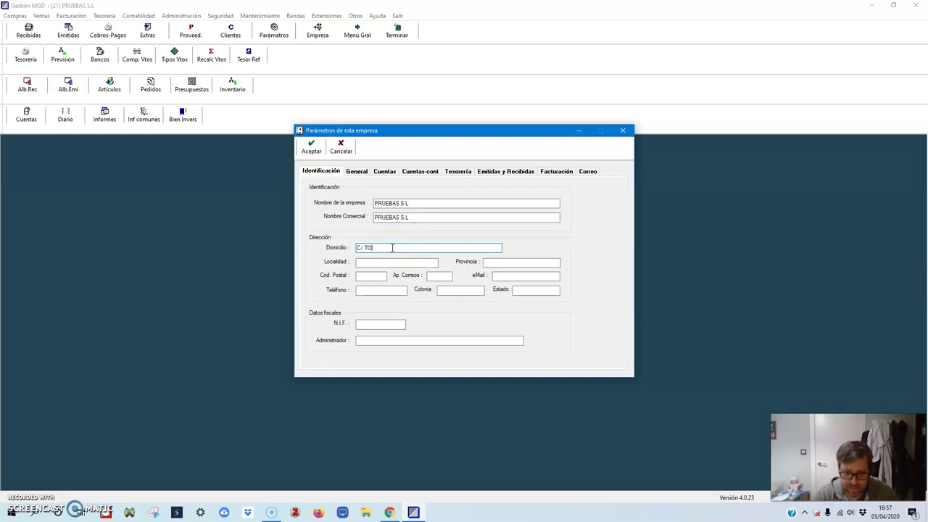
text(RMENTO Nº 1)
click(407, 262)
text(ADRA)
click(371, 274)
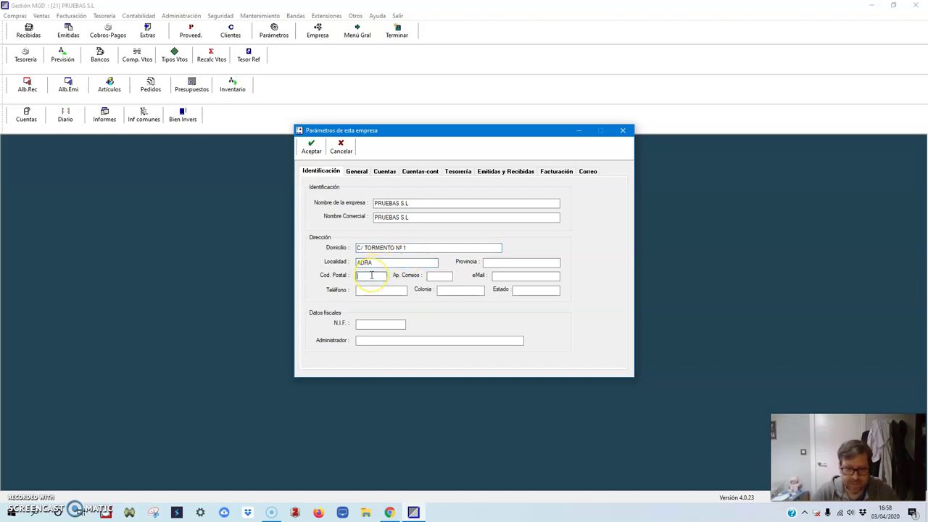
text(047)
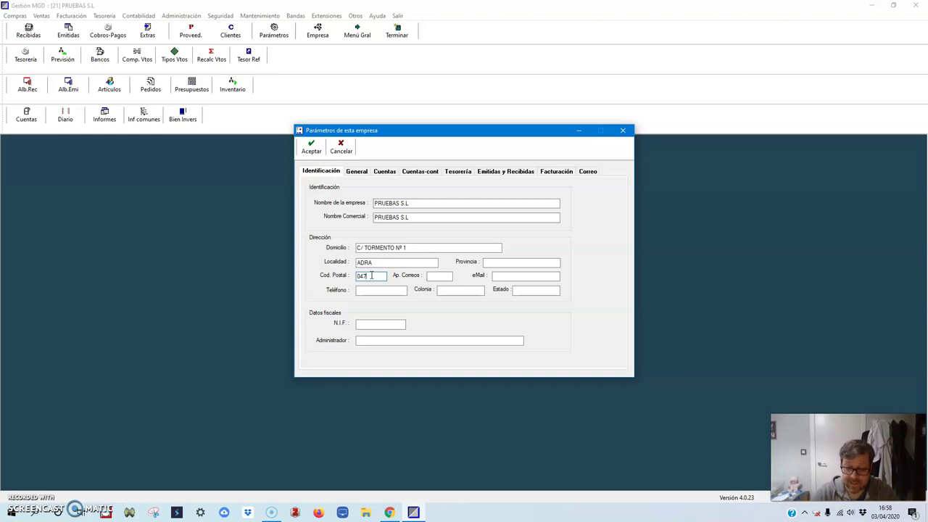
text(40)
- Skip the P.O. box and enter the company's e-mail address
key(Tab)
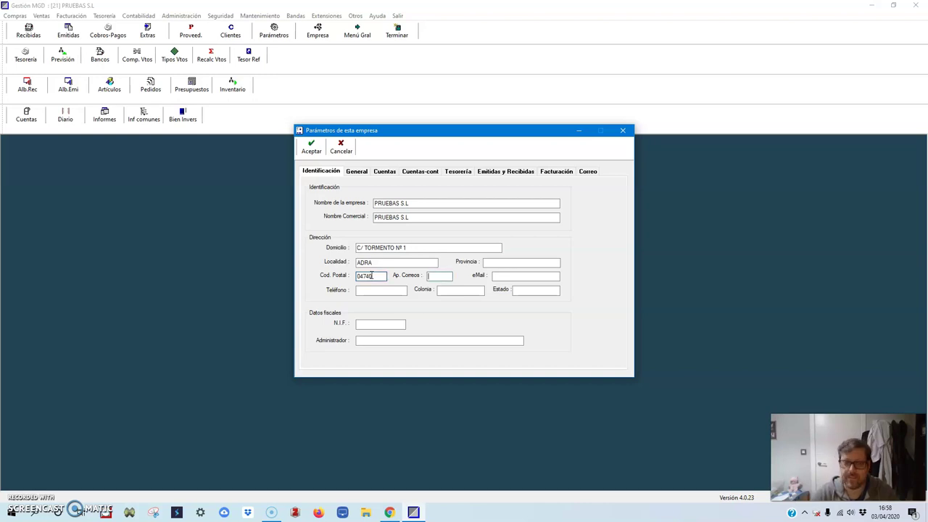
key(Tab)
text(pru)
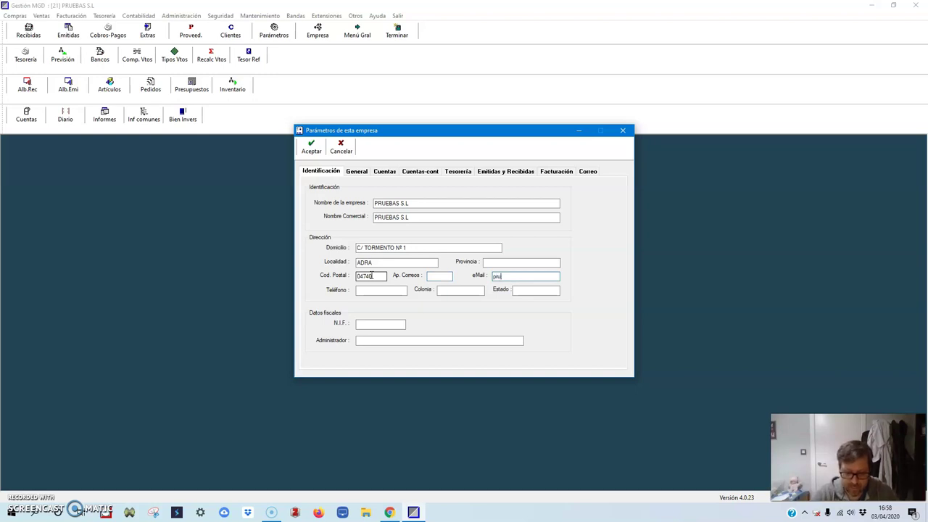
text(ebas)
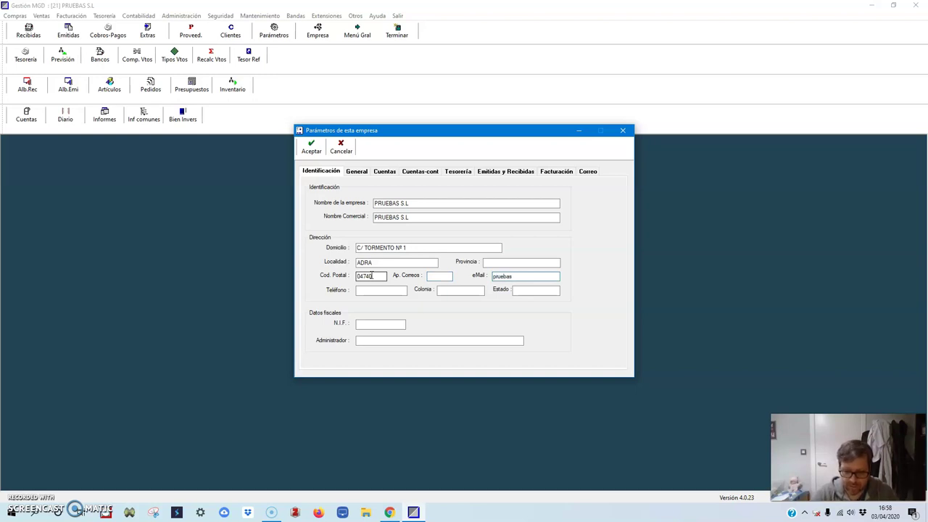
key(BackSpace)
text(@)
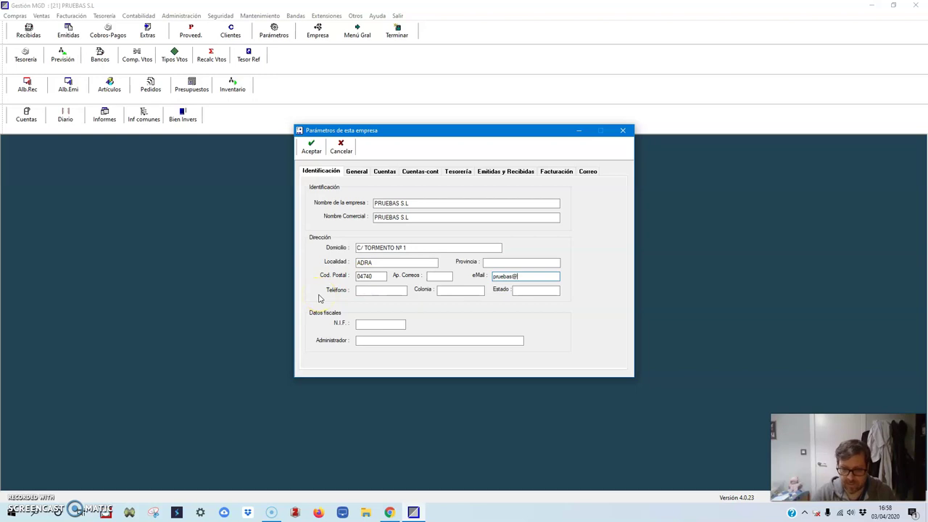
text(gmail.com)
- Enter the company phone number, Colonia ALMERIA and Estado ESPAÑA
click(380, 292)
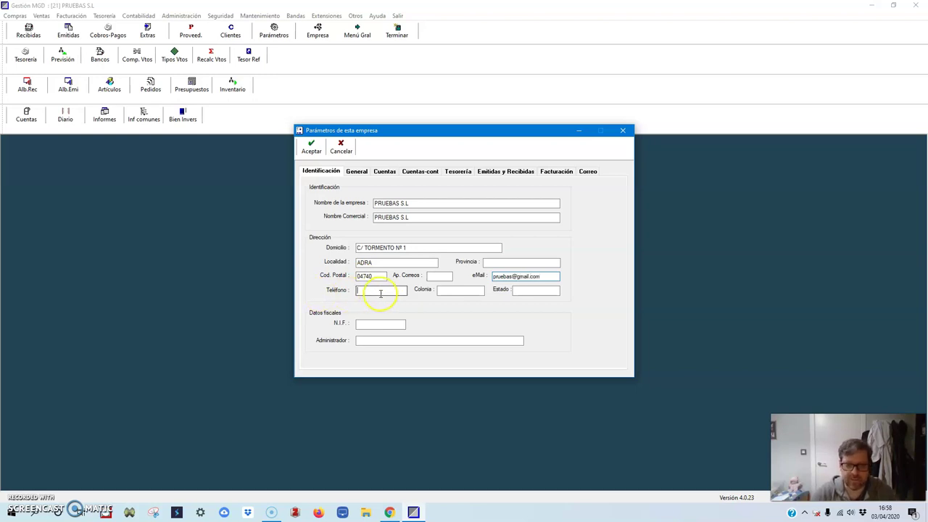
text(950123456)
key(Tab)
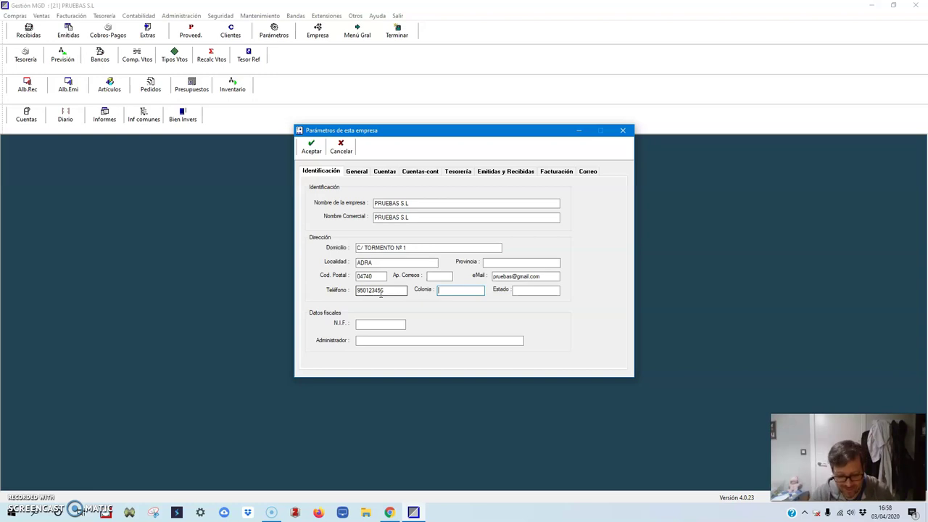
text(ALMERIA)
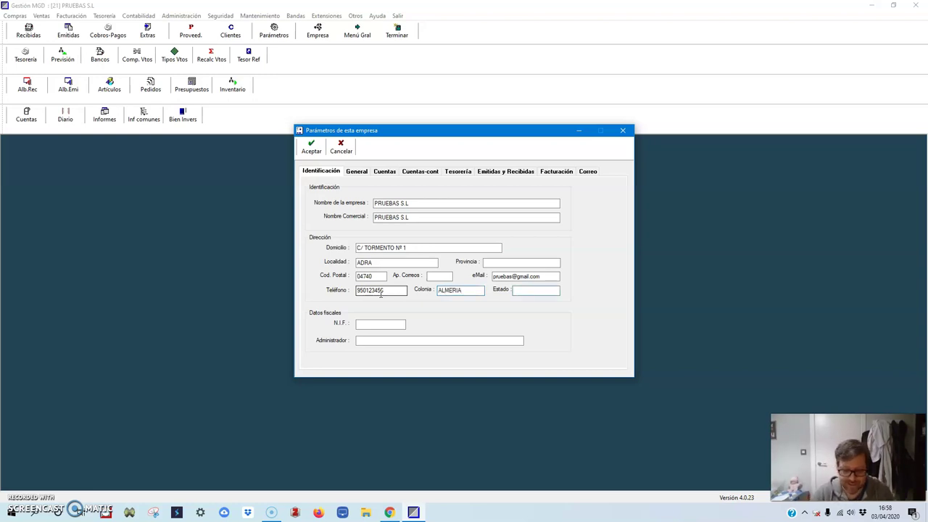
text(ESPAÑA)
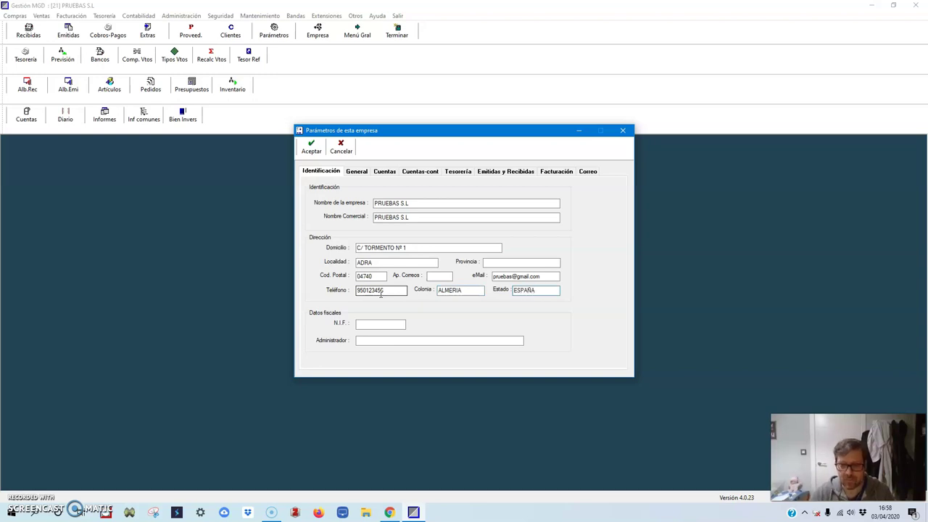
- Fill in the company's N.I.F. tax ID and the administrator's full name
click(384, 325)
click(355, 325)
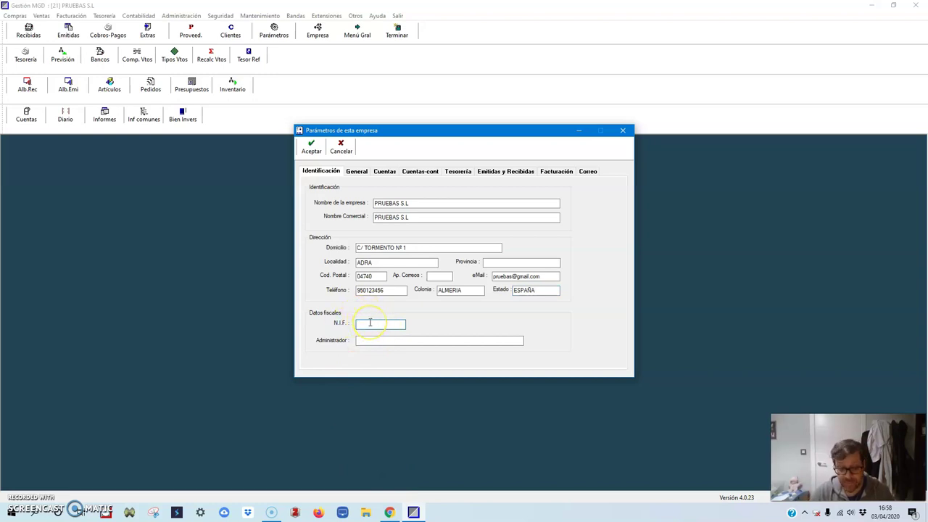
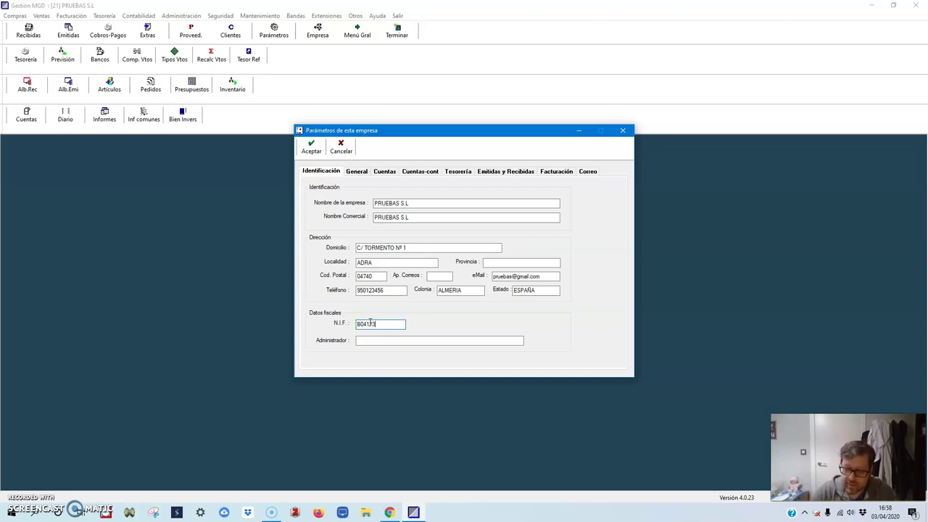
click(366, 342)
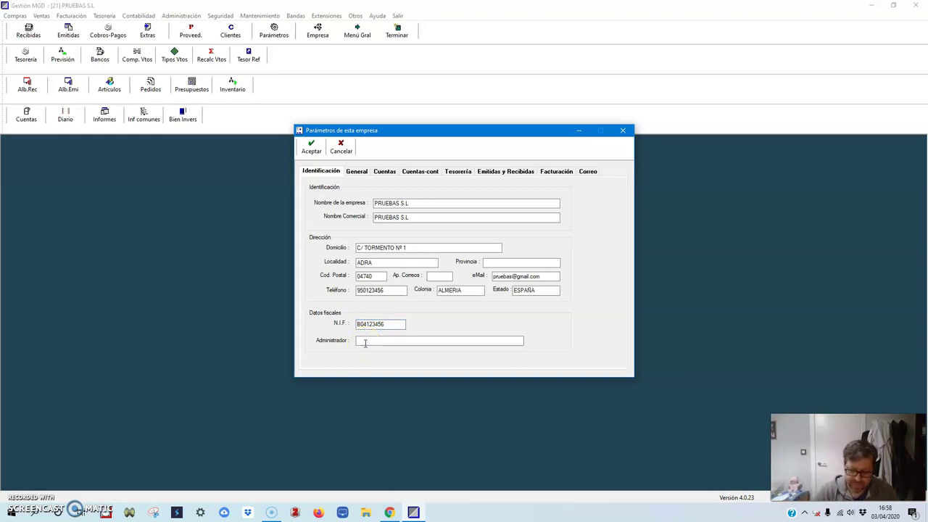
text(ARM)
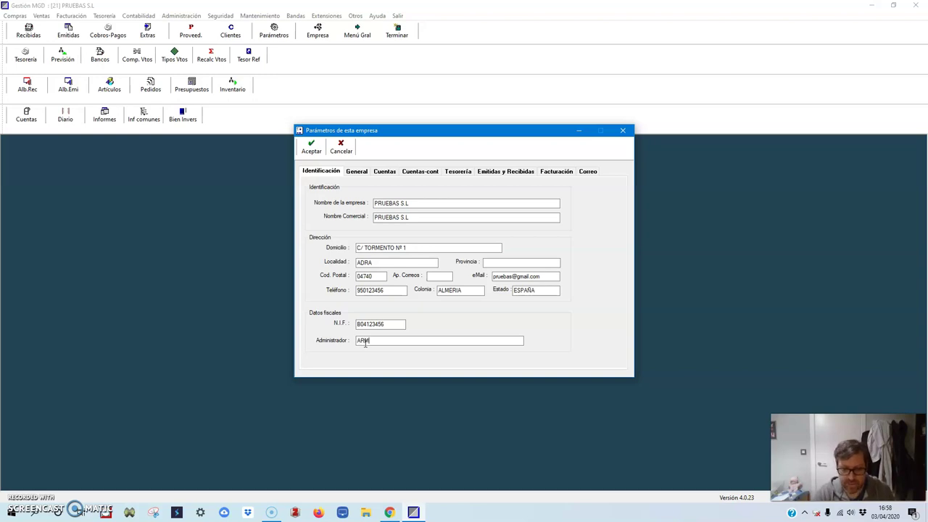
text(ANDO BRONCA)
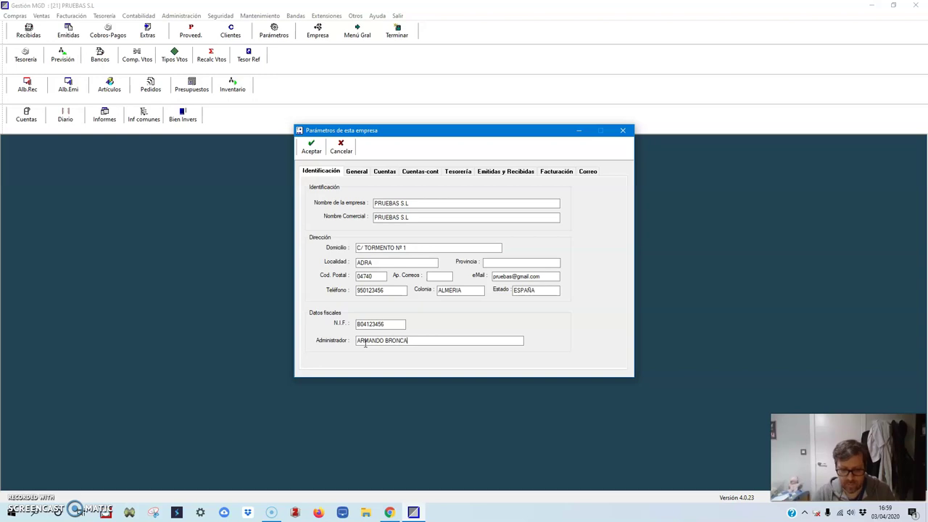
text( SEGURA)
click(518, 353)
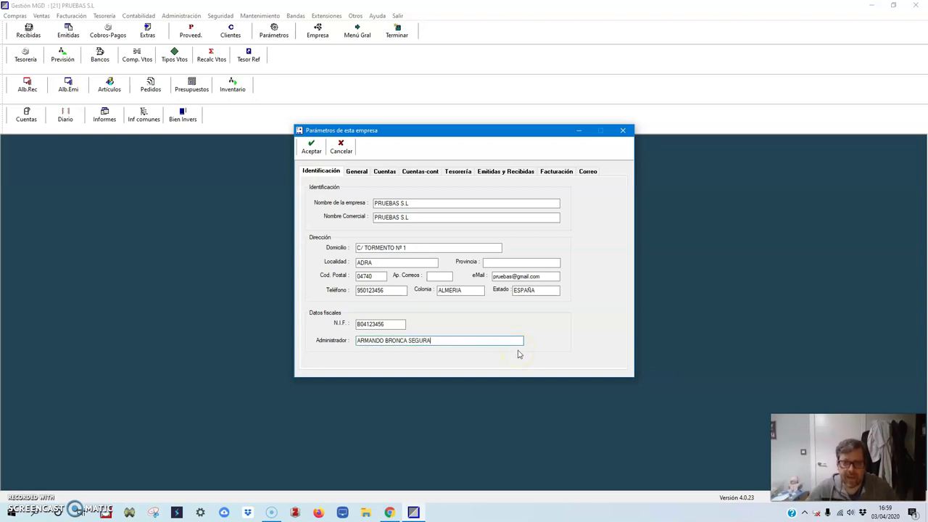
- Set the company currency to Euros in the General parameters
click(354, 172)
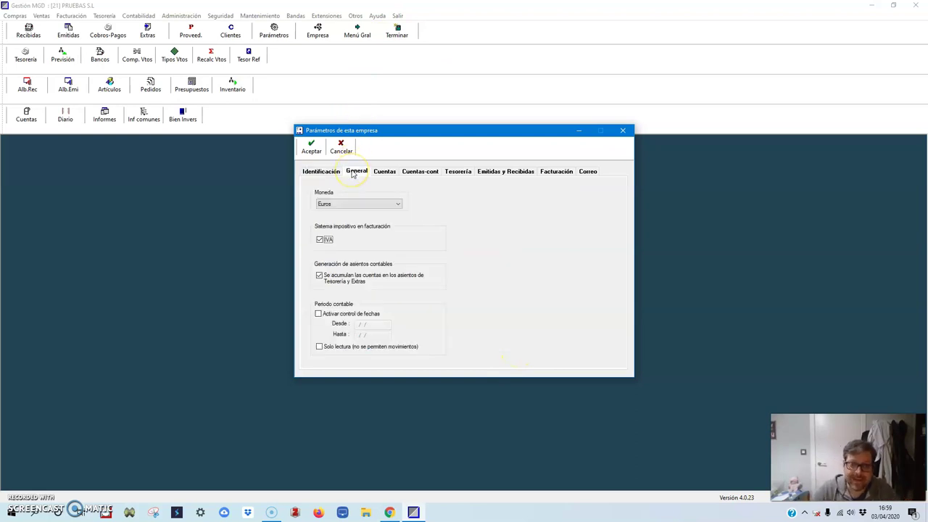
click(356, 205)
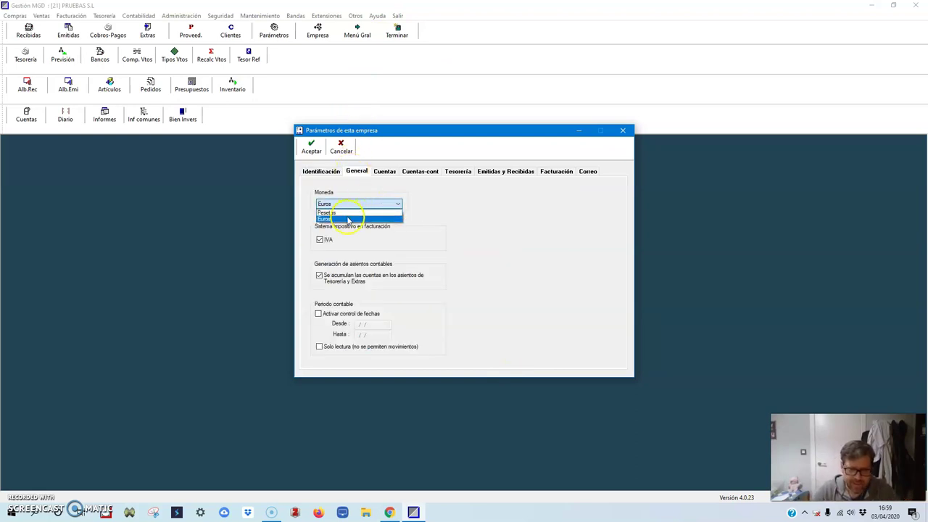
click(348, 220)
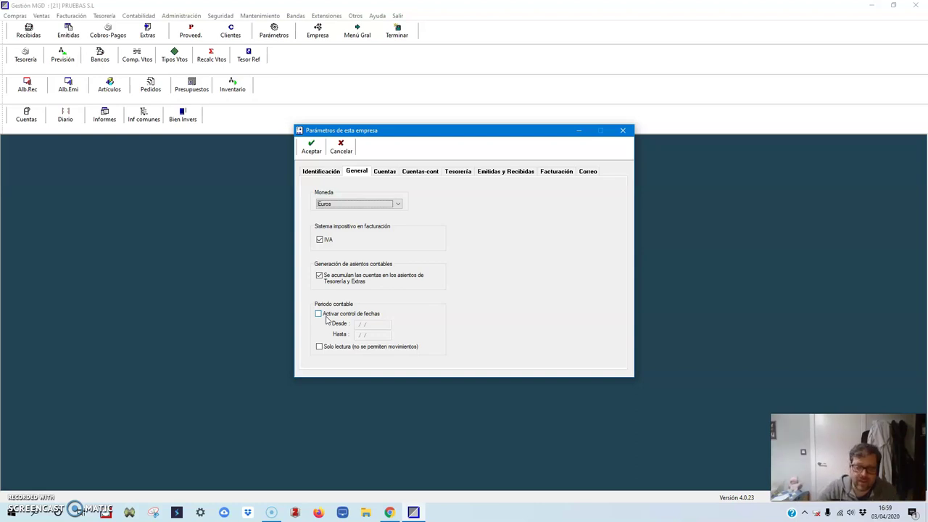
- Enable accounting-period date control with a start date of 01/01/20
click(354, 286)
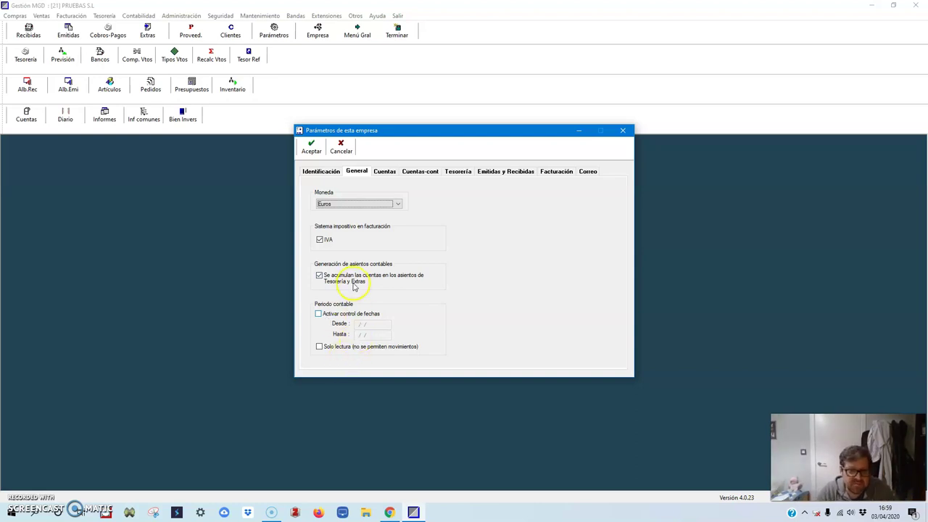
click(318, 313)
text(010120)
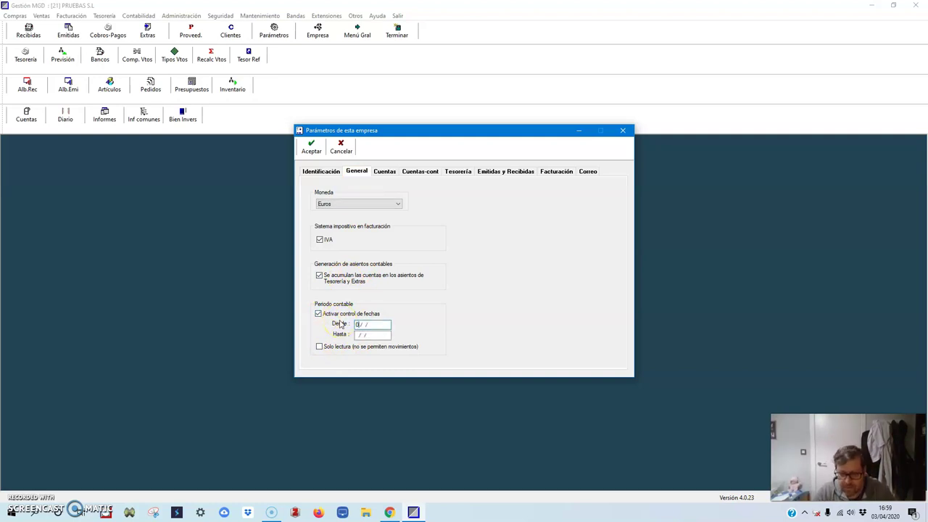
key(BackSpace)
key(BackSpace)
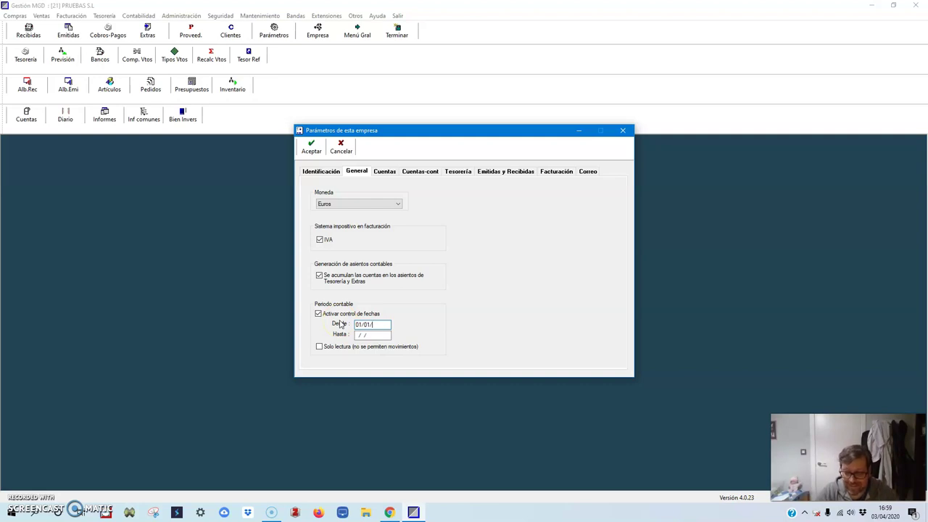
text(20)
click(375, 326)
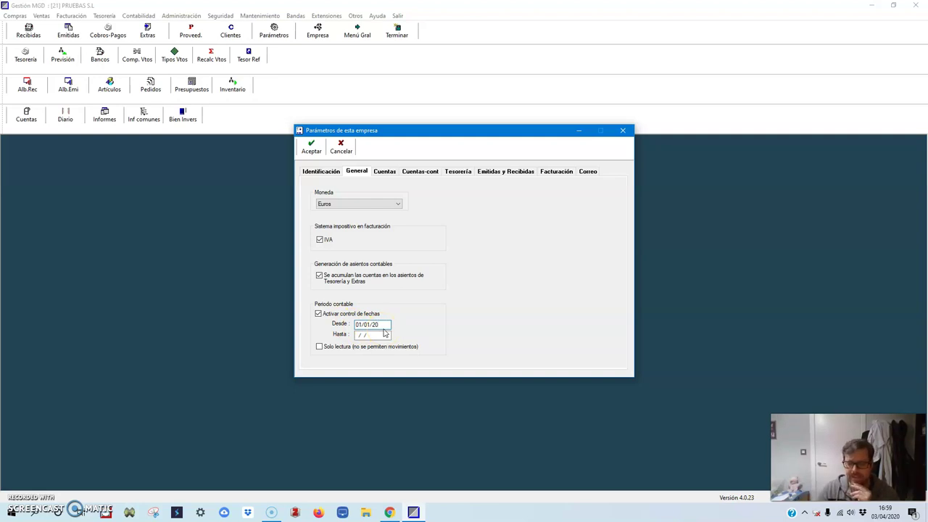
click(390, 513)
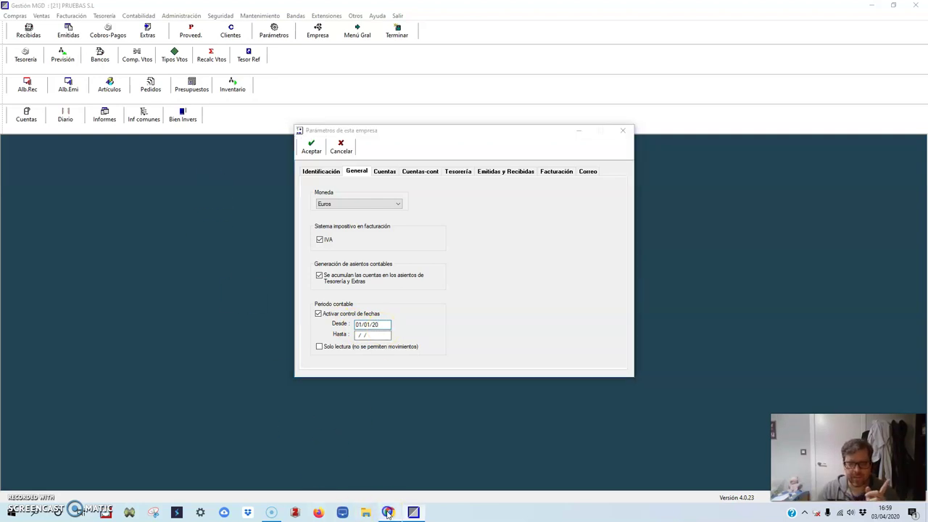
- Open the PROCESO INTEGRAL DE LA ACTIVIDAD COMERCIAL class in Google Classroom
click(43, 9)
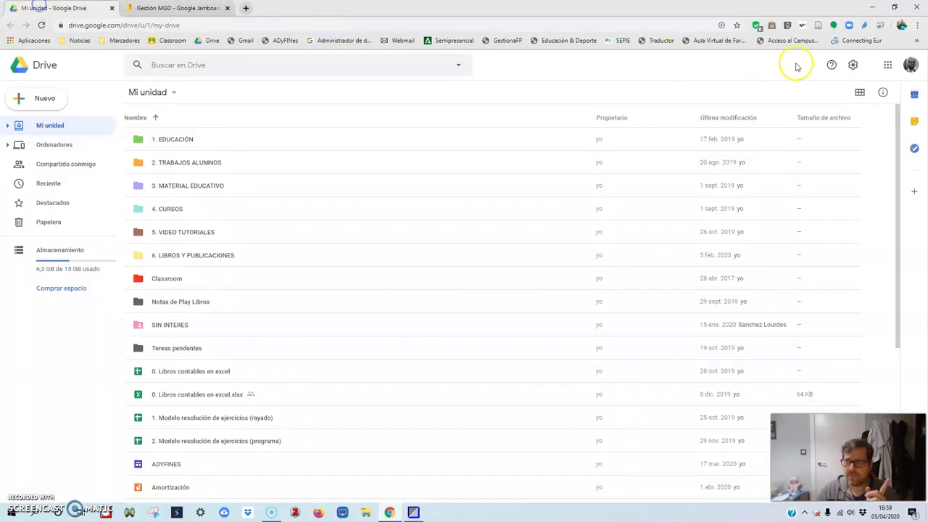
click(887, 67)
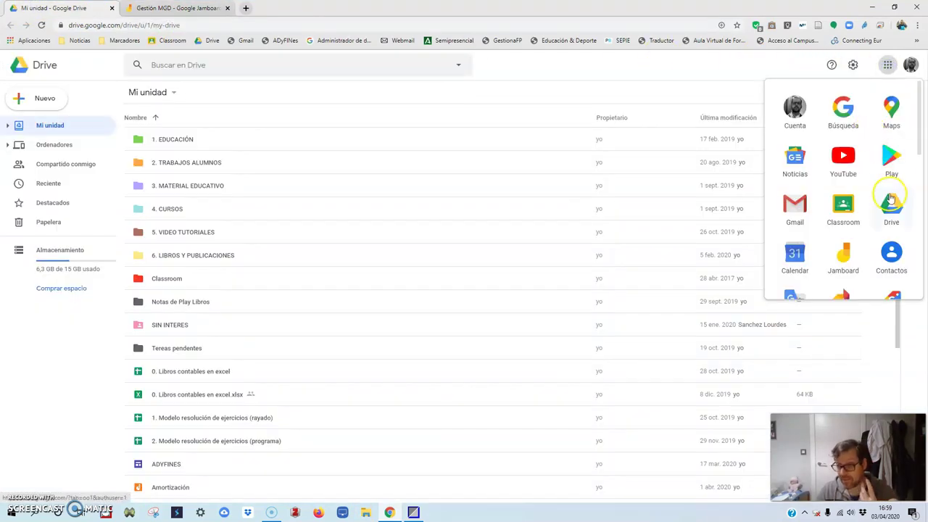
drag(923, 148, 921, 164)
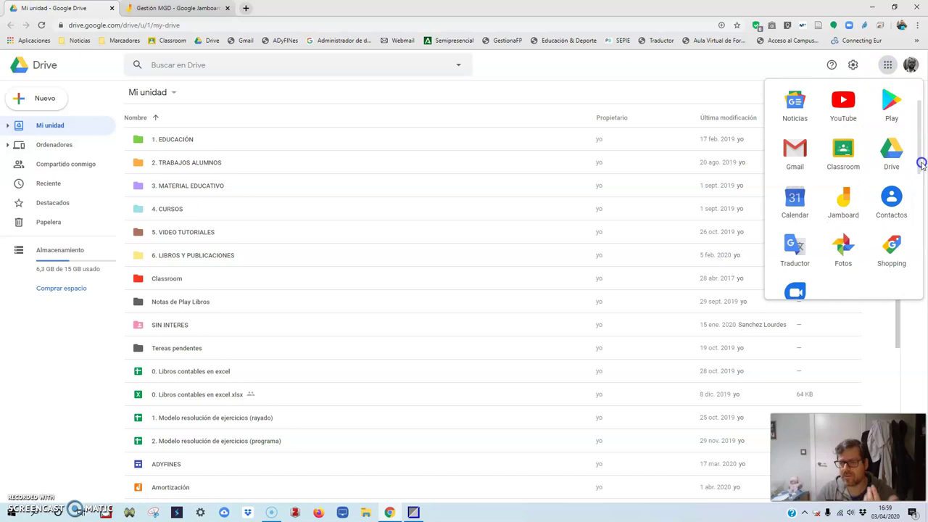
click(841, 151)
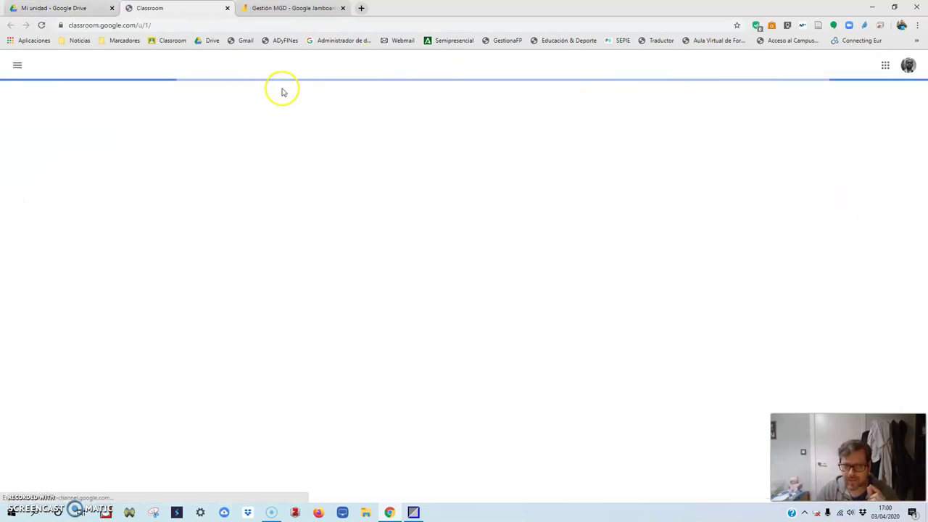
click(71, 114)
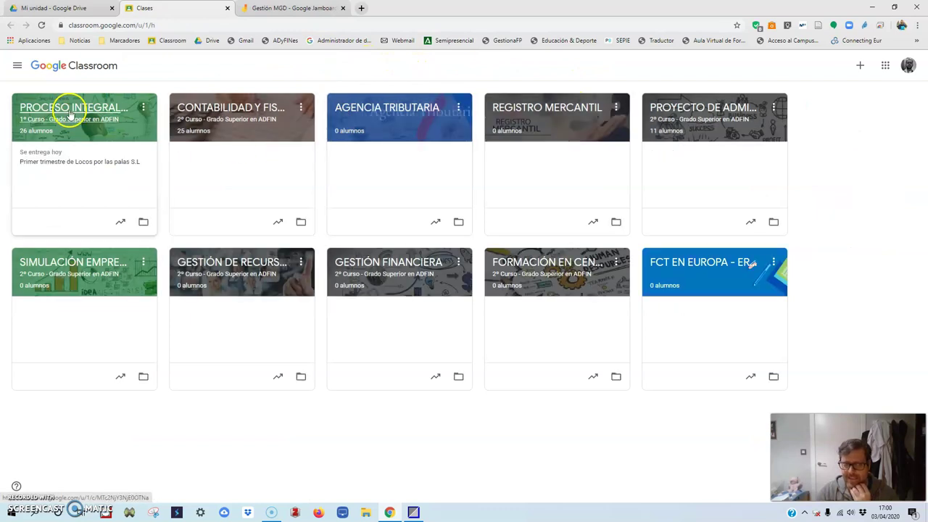
- Open Ejercicio infierno 2_V2020 from PROYECTO INFIERNO's Enunciado in Trabajo de clase
scroll(435, 286, down, 3)
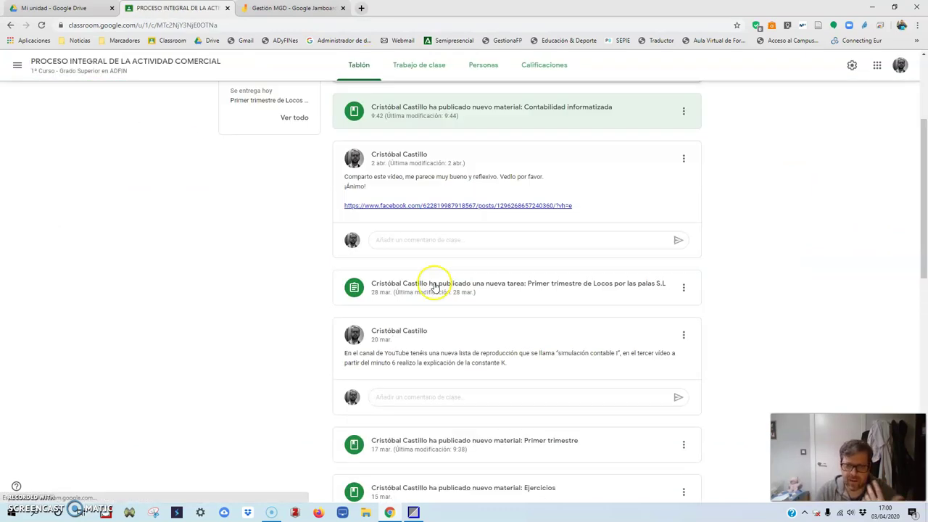
scroll(435, 286, up, 3)
click(408, 64)
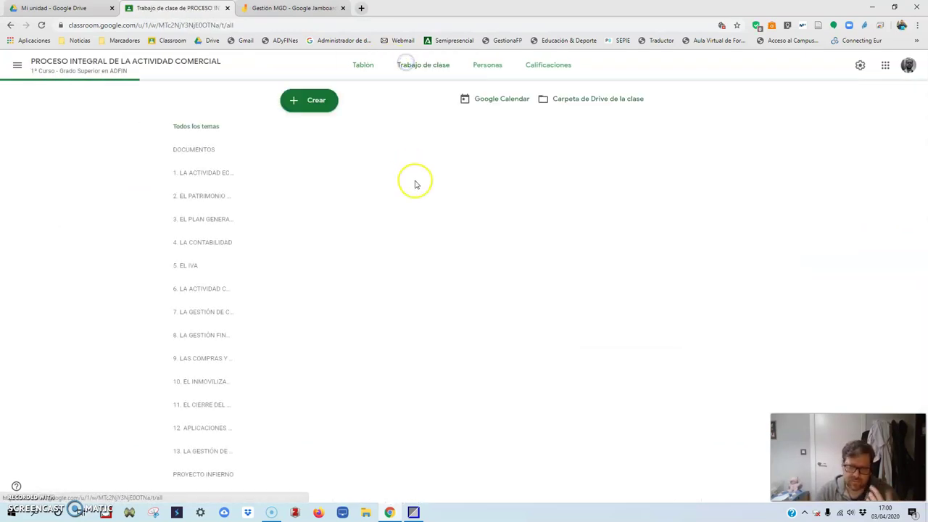
scroll(384, 270, down, 20)
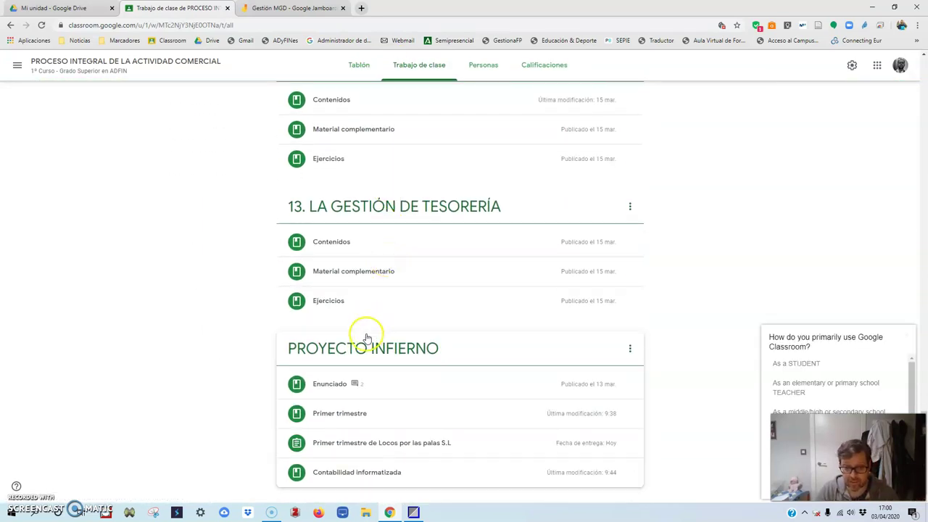
click(322, 392)
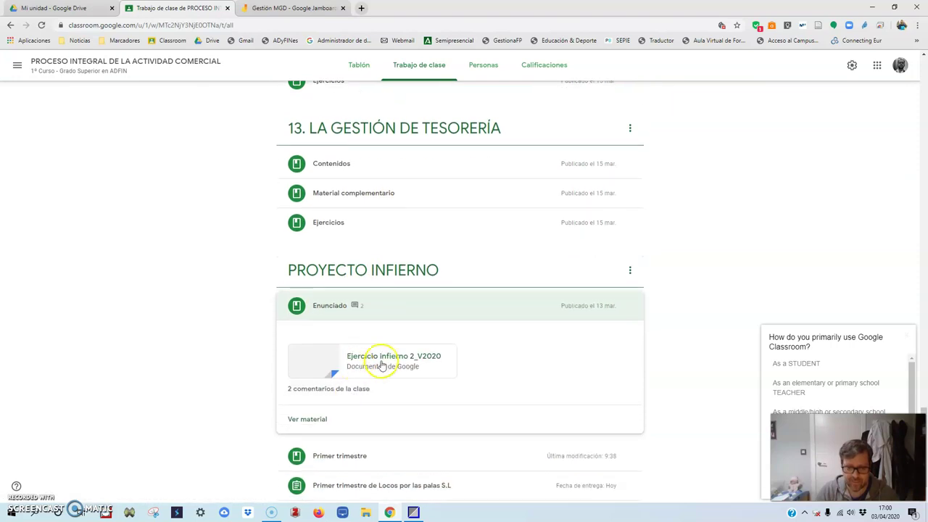
click(380, 361)
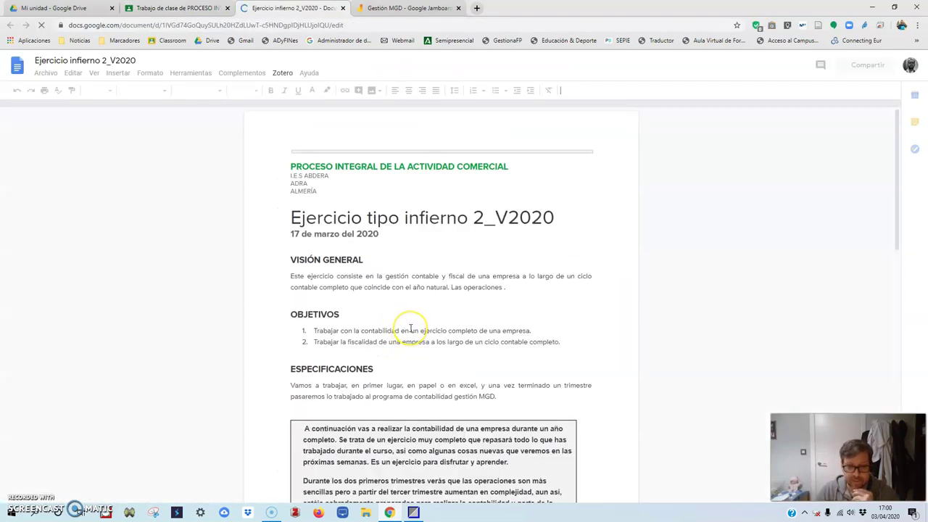
- Review the 1º TRIMESTRE 2017 operations, then change the period start date to 01/01/17
scroll(410, 328, down, 5)
scroll(410, 327, down, 6)
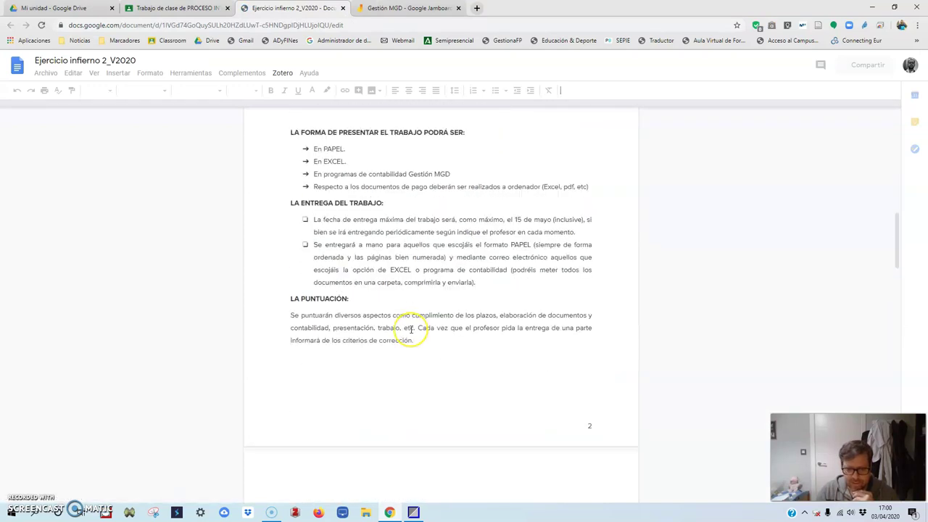
scroll(410, 327, down, 5)
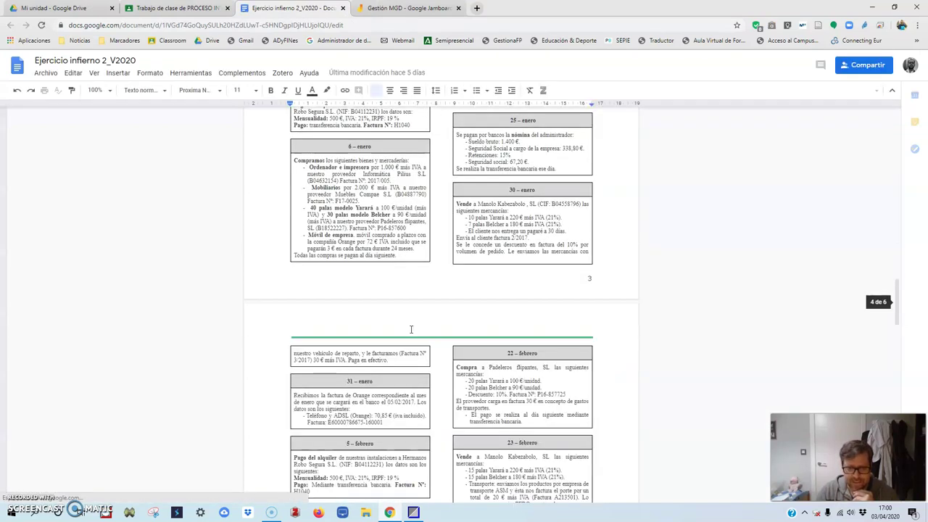
scroll(322, 261, up, 1)
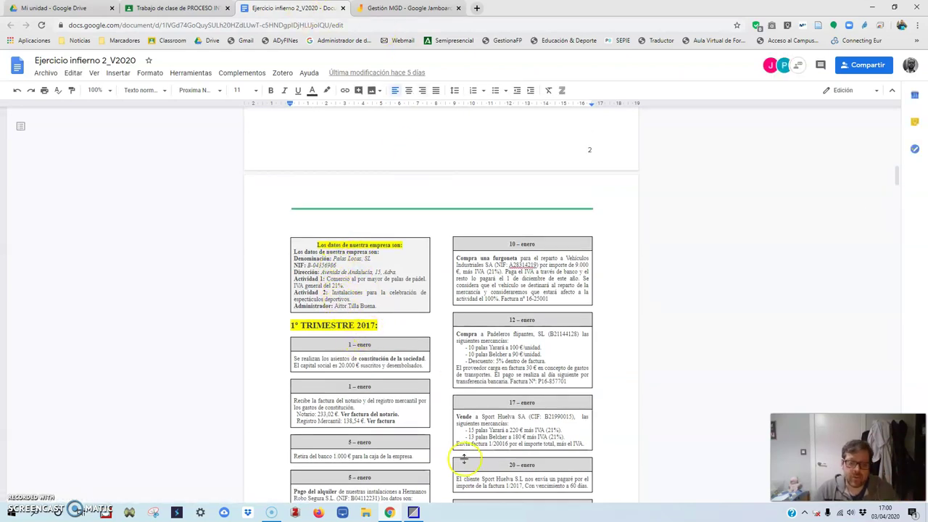
click(414, 512)
text(010117)
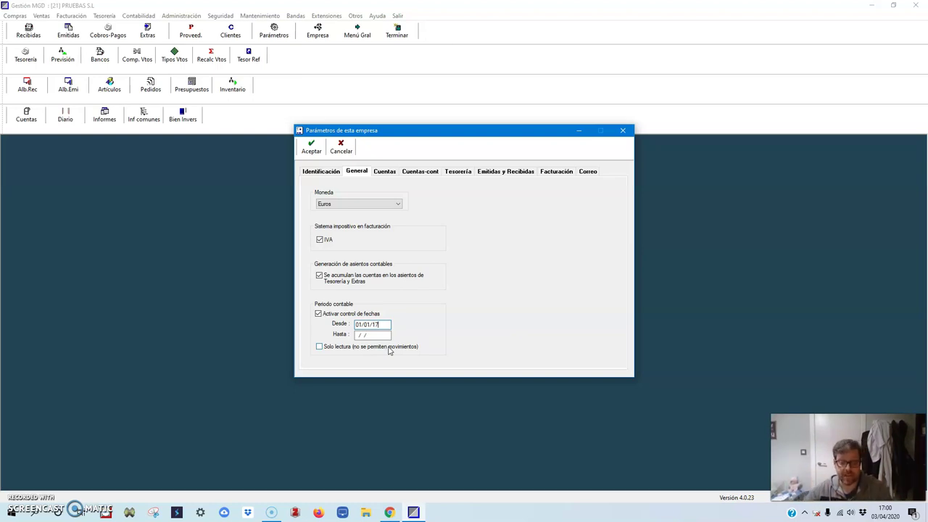
- Set the accounting period end date to 31/12/17 and show the Cuentas settings
key(Tab)
text(311217)
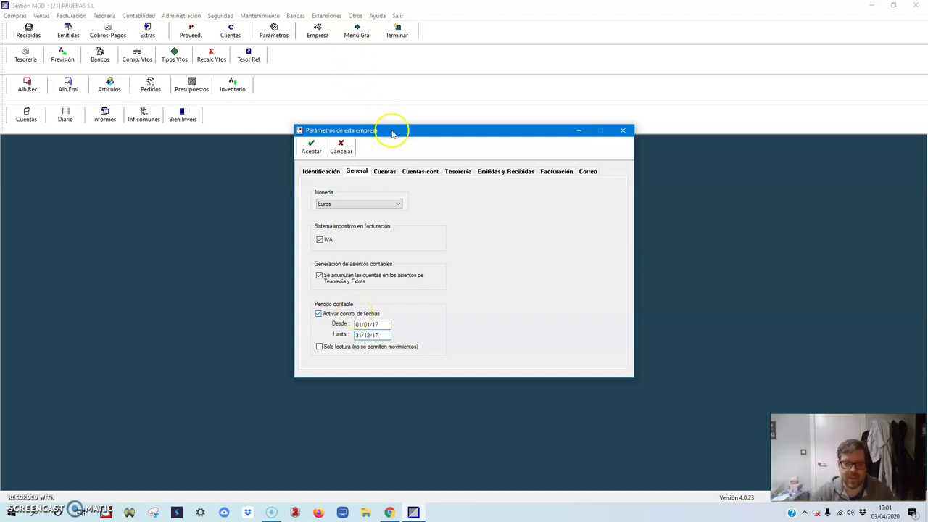
click(382, 171)
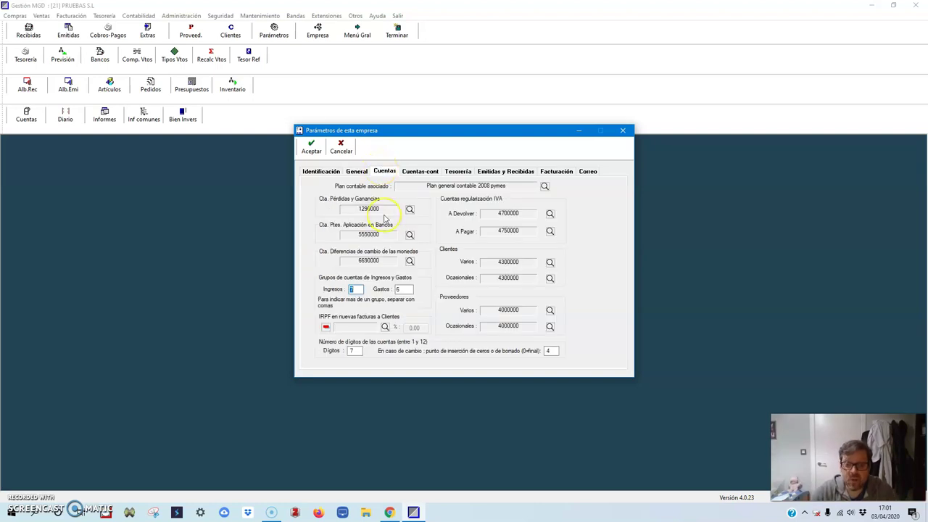
- Bring up the account list for the IRPF account on new customer invoices
click(355, 290)
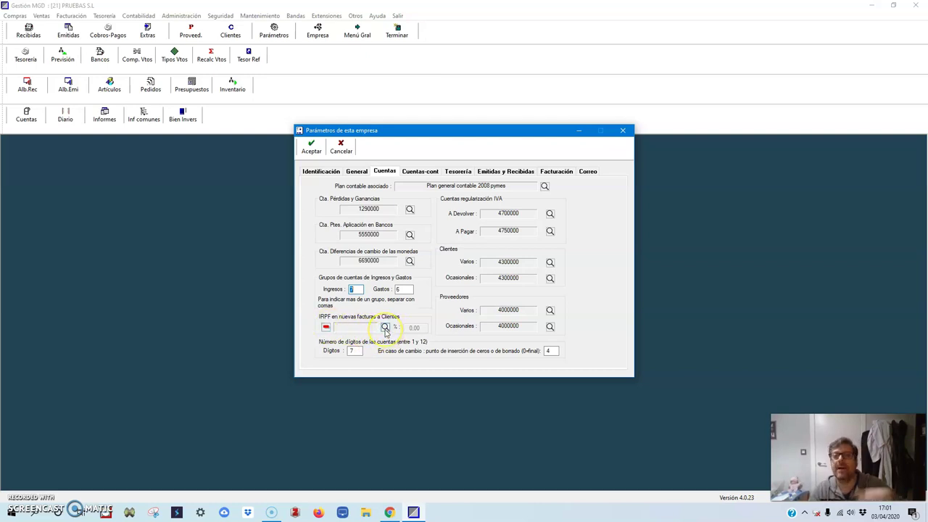
- Search the account list for 473, then close it leaving the IRPF account empty
click(385, 327)
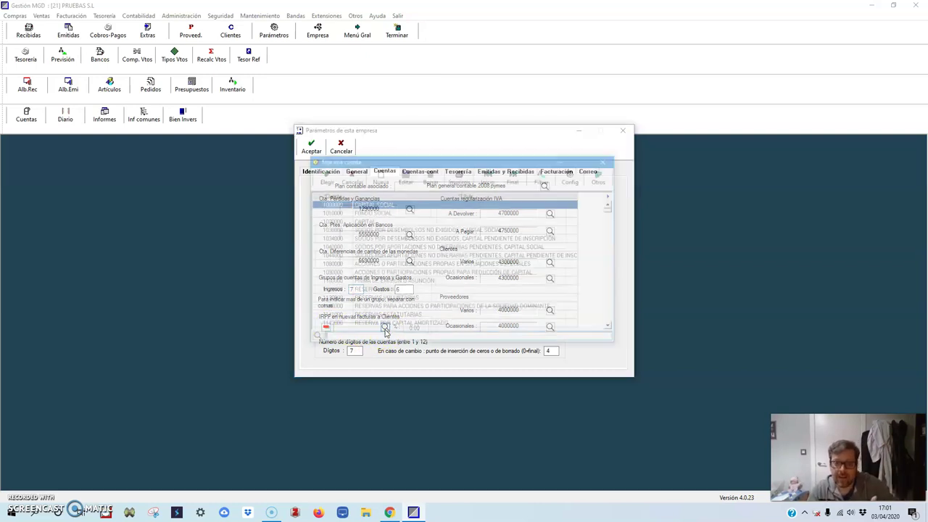
text(473)
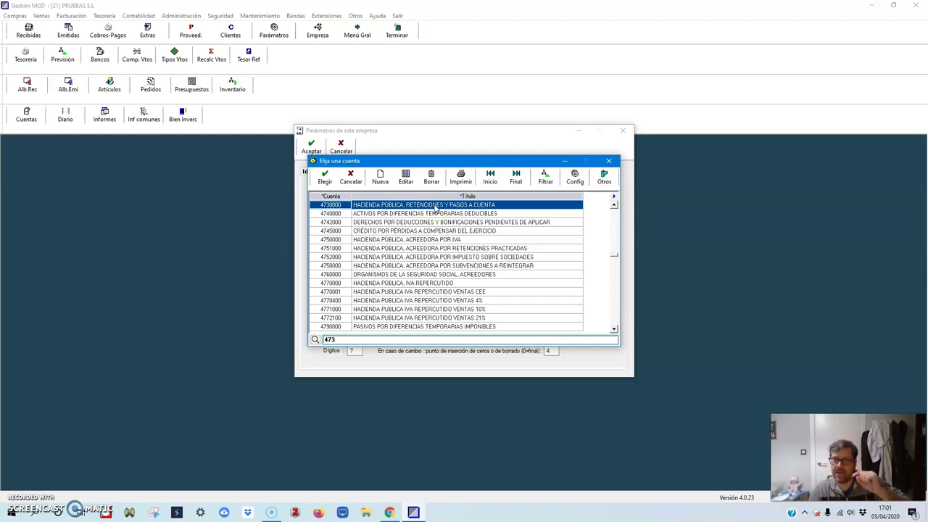
click(608, 160)
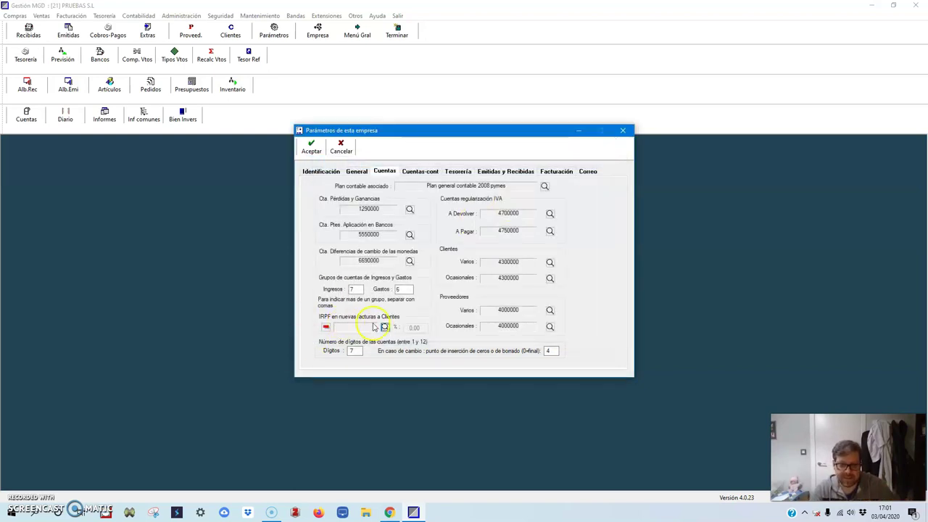
click(353, 350)
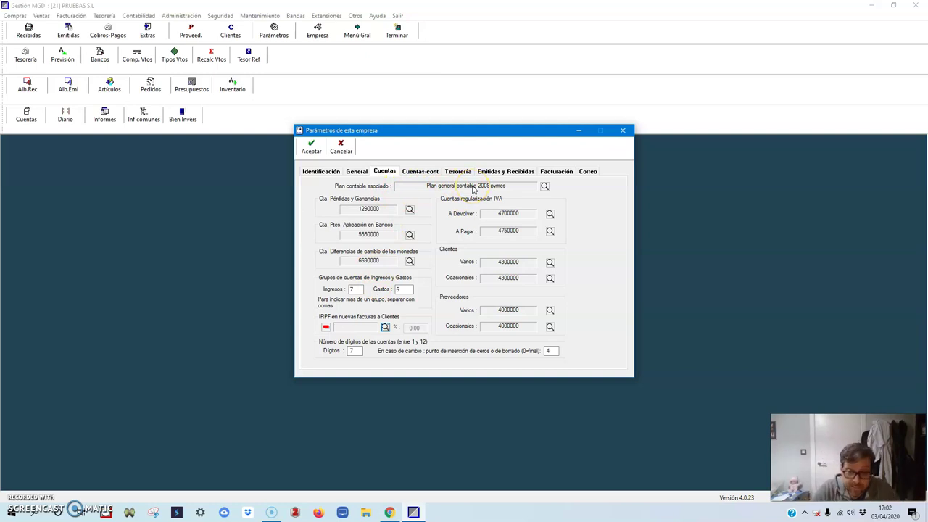
click(544, 186)
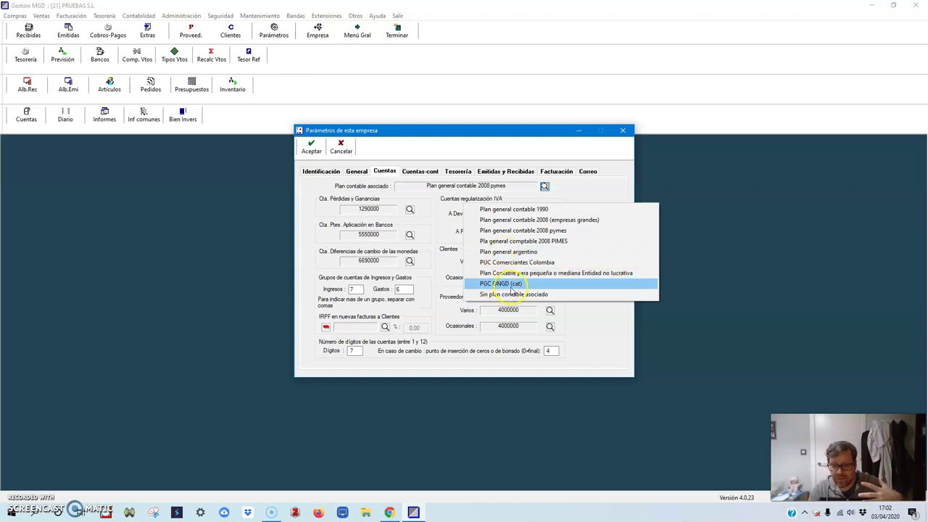
click(523, 230)
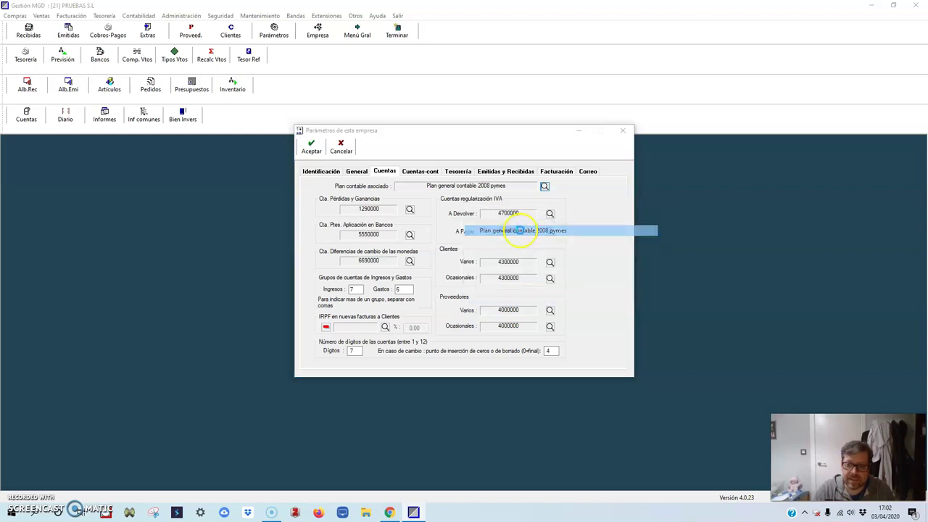
click(557, 229)
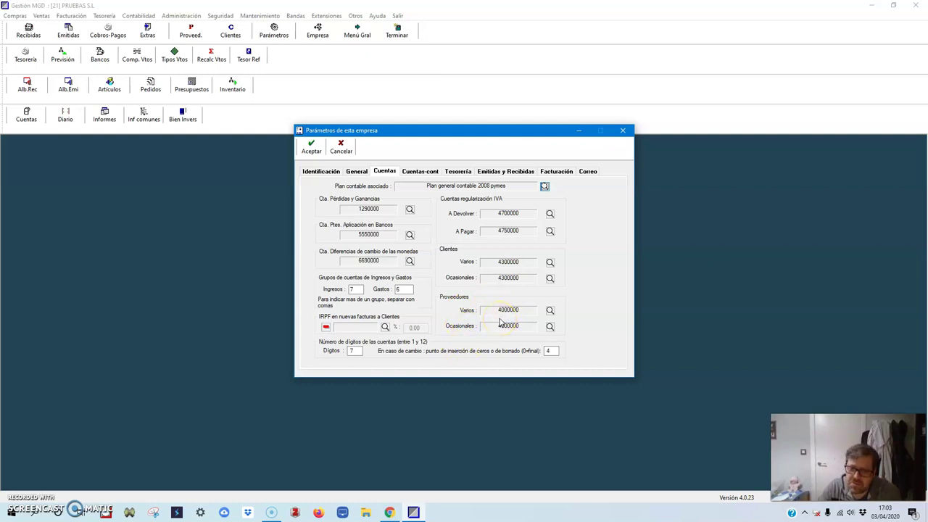
- Go through Cuentas-cont and Tesorería to reach the Emitidas y Recibidas invoice settings
click(428, 172)
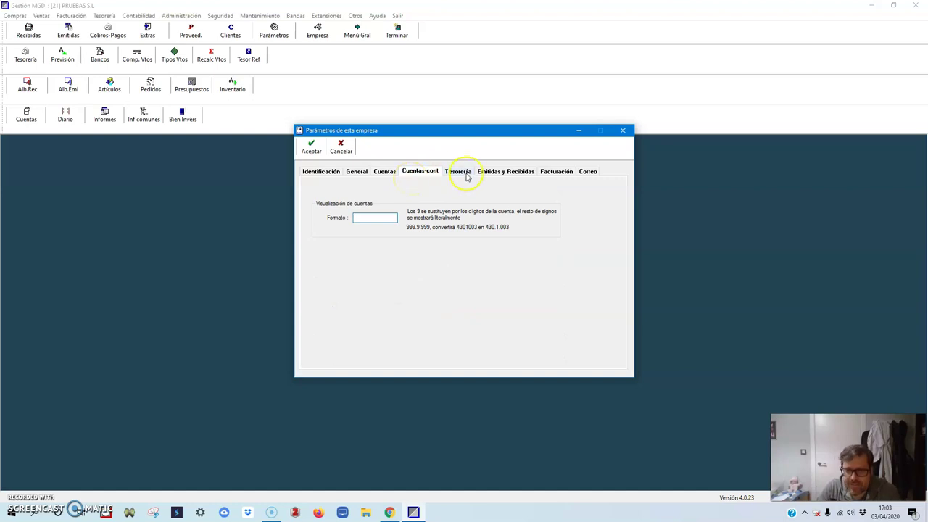
click(457, 171)
click(489, 171)
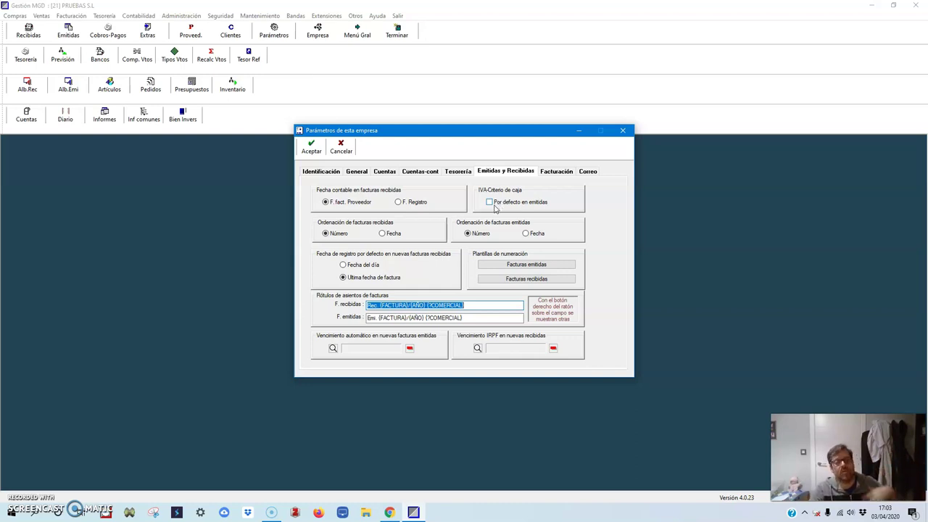
- Leave cash-basis VAT off for issued invoices, then view the Facturación settings (prices 2 decimals, quantities 0)
click(500, 205)
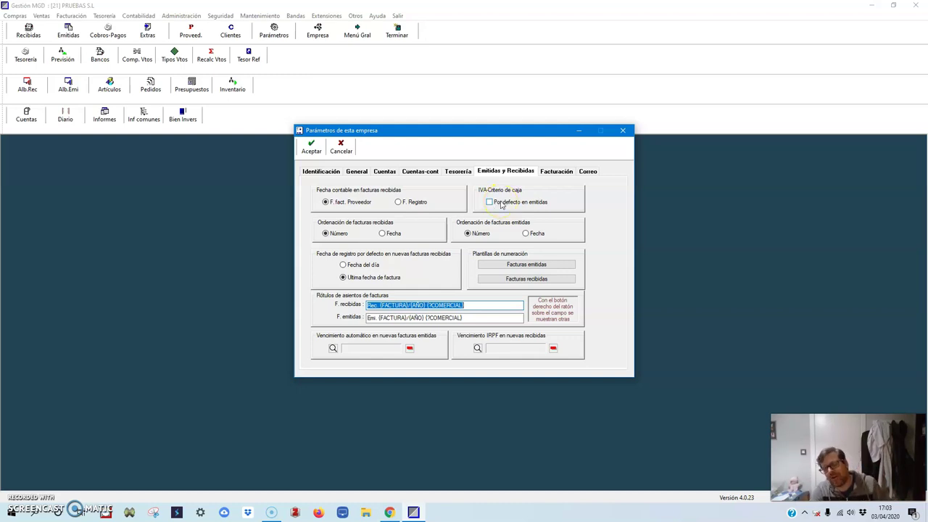
click(490, 204)
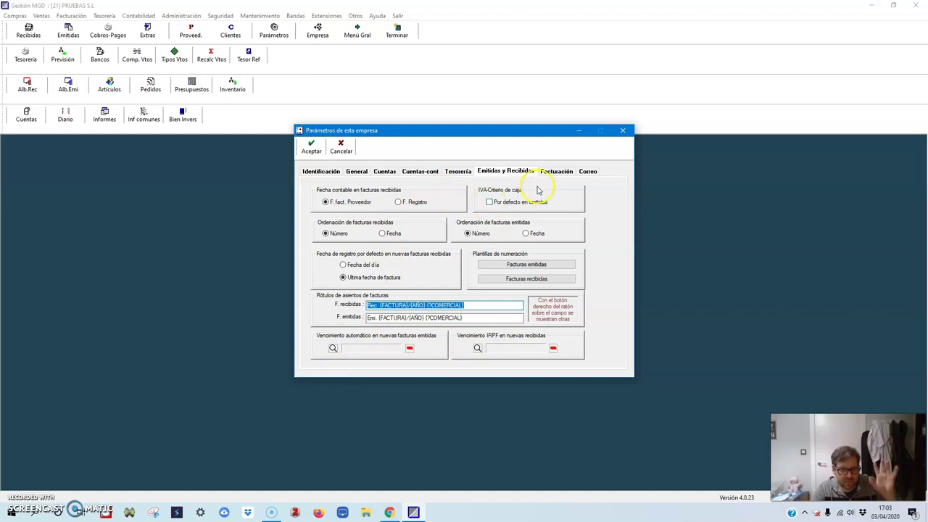
click(558, 172)
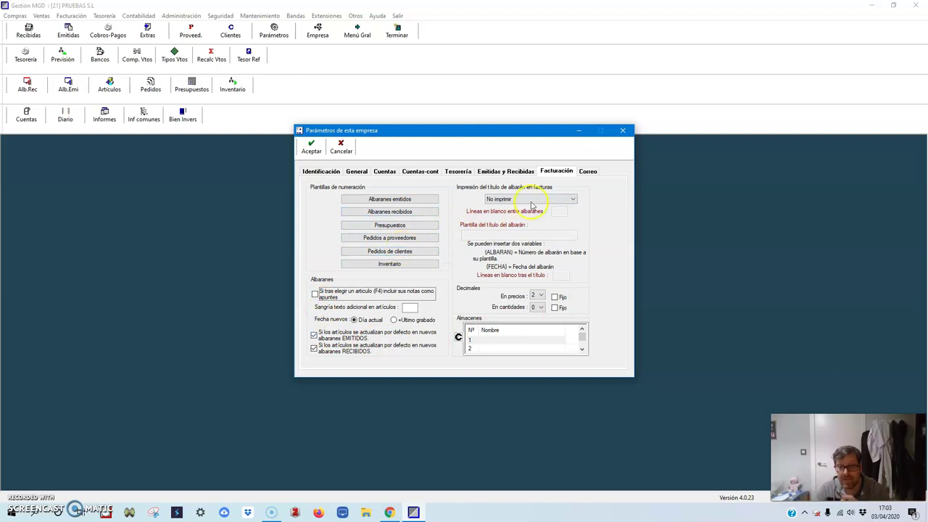
- Review the Correo, Identificación, General and Cuentas tabs, then accept and close the company parameters
click(587, 171)
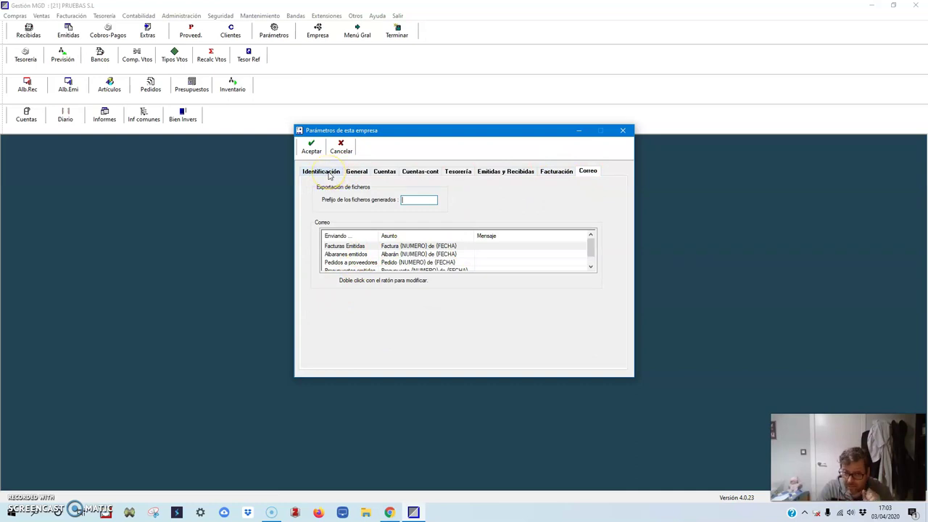
click(329, 175)
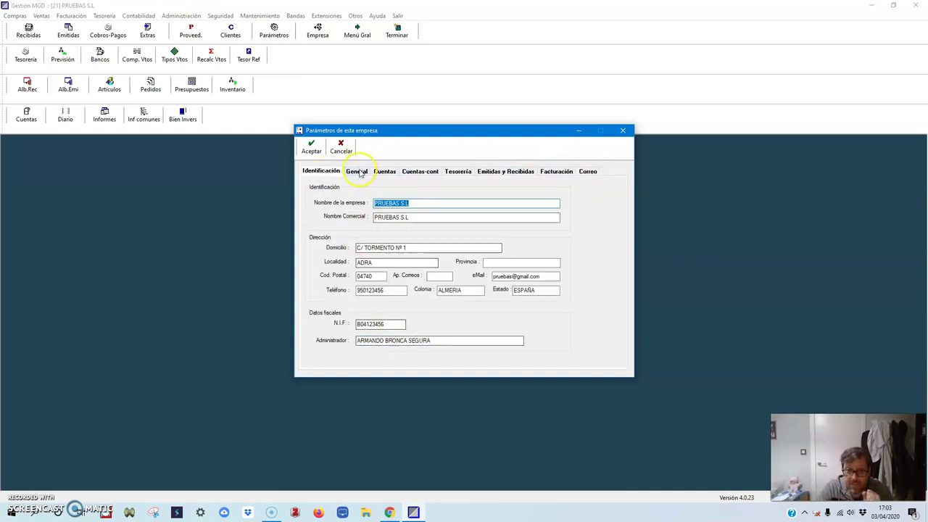
click(358, 174)
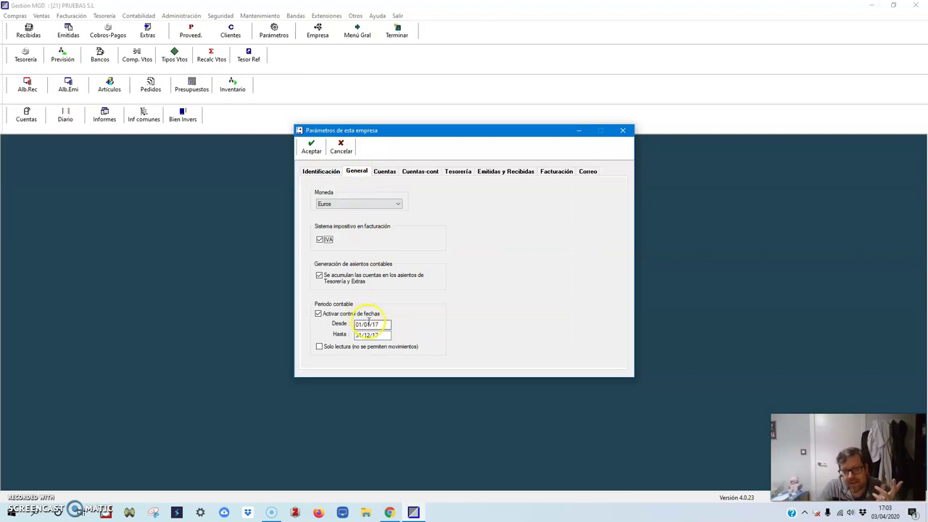
click(380, 172)
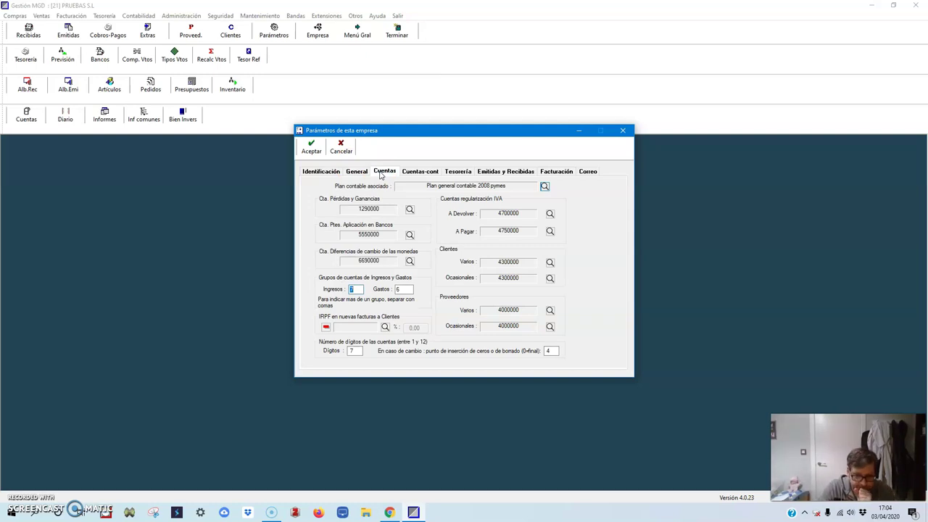
click(371, 175)
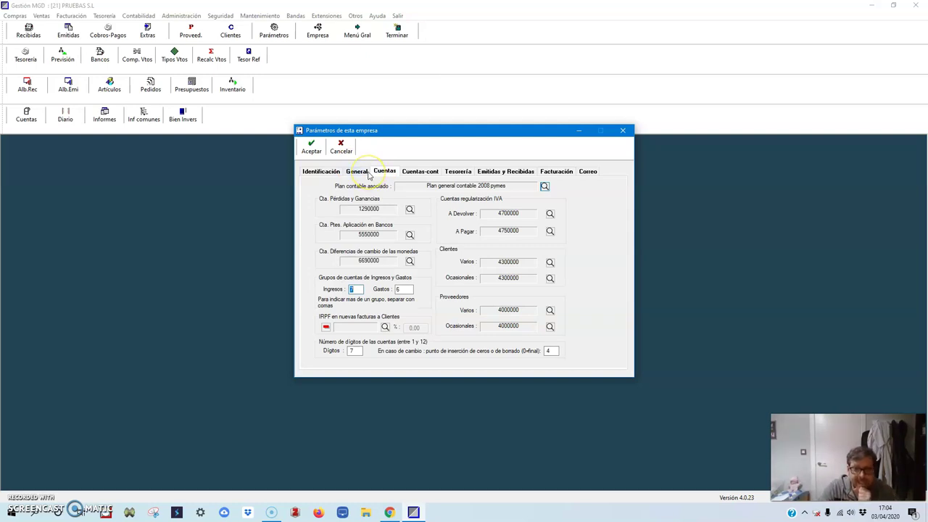
click(317, 174)
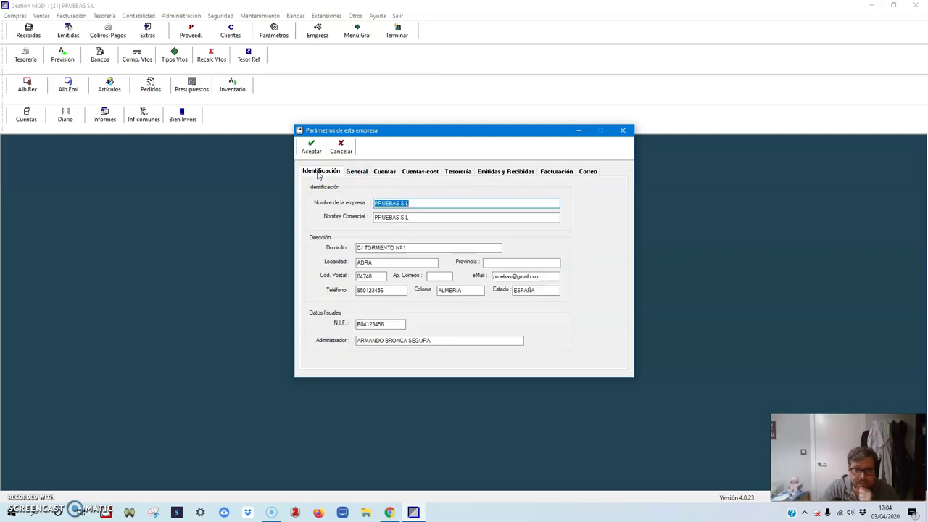
click(312, 148)
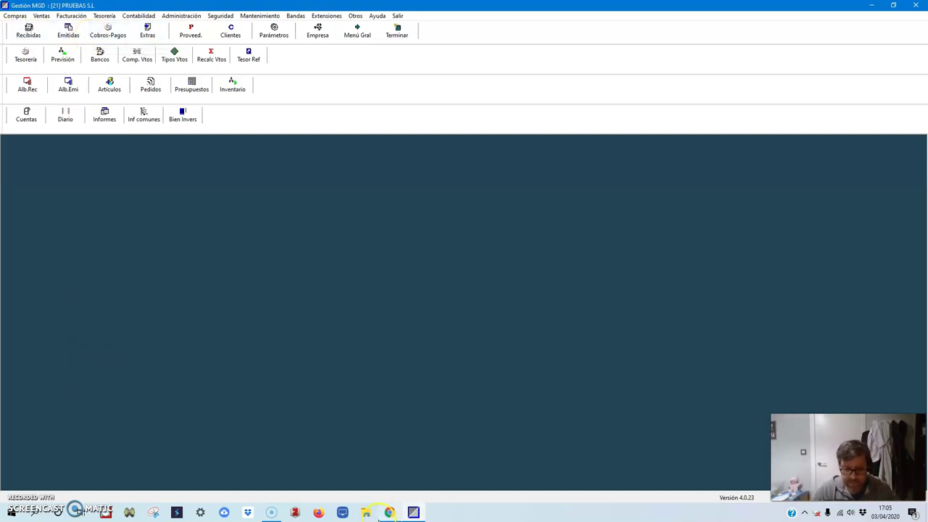
- Bring the exercise document back to the front
click(389, 513)
- Place the browser on the left half beside Gestión MGD and switch to the Jamboard
key(super+Left)
click(619, 210)
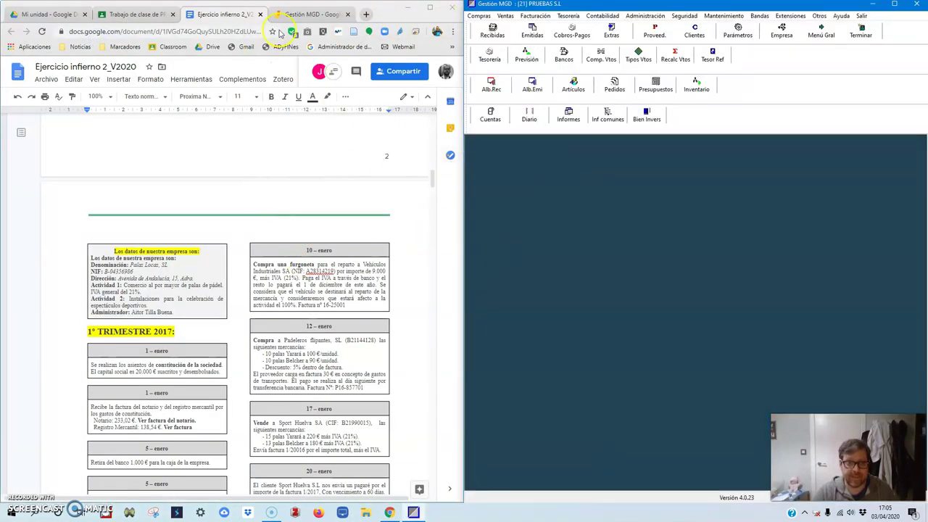
click(310, 14)
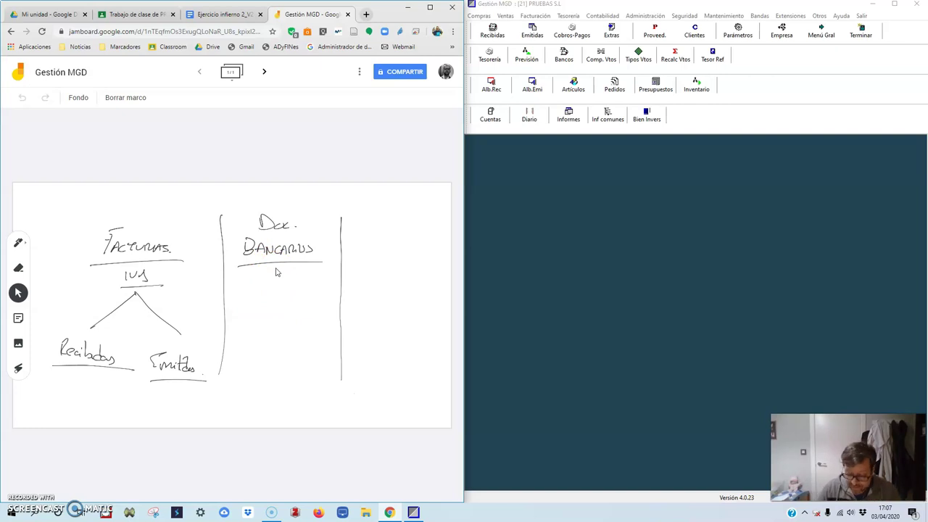
- Write example 572 bank entry rows under Doc. Bancarios and draw separator lines between them
mouse_move(249, 275)
mouse_down()
mouse_move(275, 305)
mouse_move(311, 300)
mouse_up()
drag(245, 326, 257, 326)
drag(270, 338, 316, 342)
drag(244, 357, 278, 354)
drag(242, 278, 316, 277)
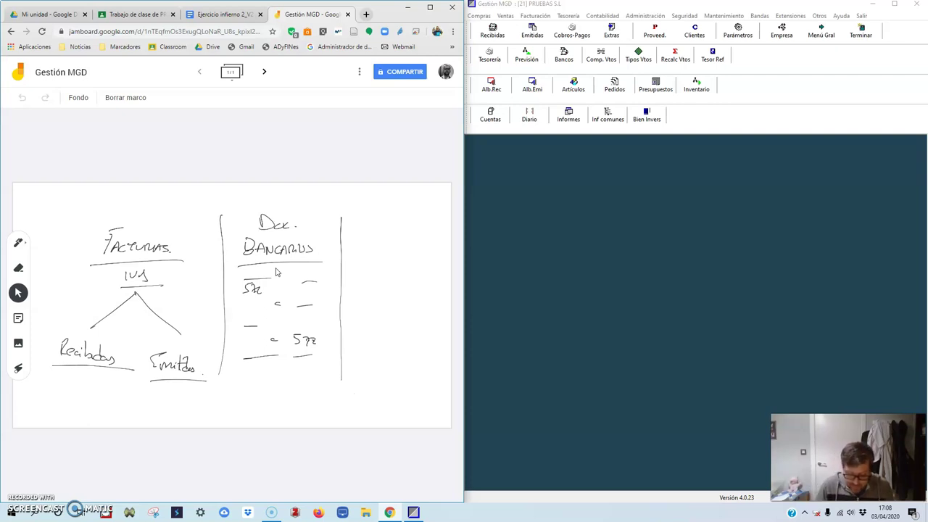
- Point out the Recibidas, Emitidas and Doc. Bancarios labels with the laser
drag(93, 324, 94, 325)
drag(167, 347, 203, 352)
mouse_move(308, 214)
mouse_down()
mouse_move(244, 211)
mouse_move(283, 203)
mouse_up()
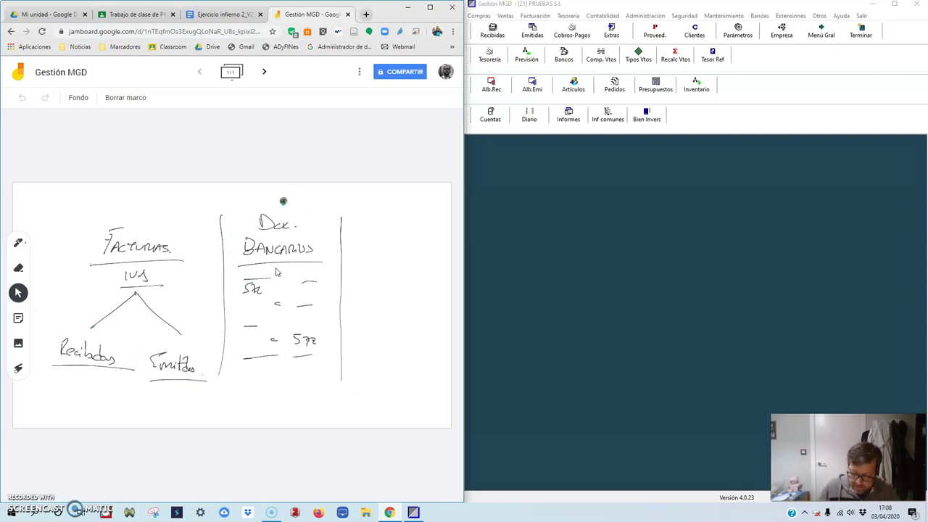
drag(379, 230, 433, 247)
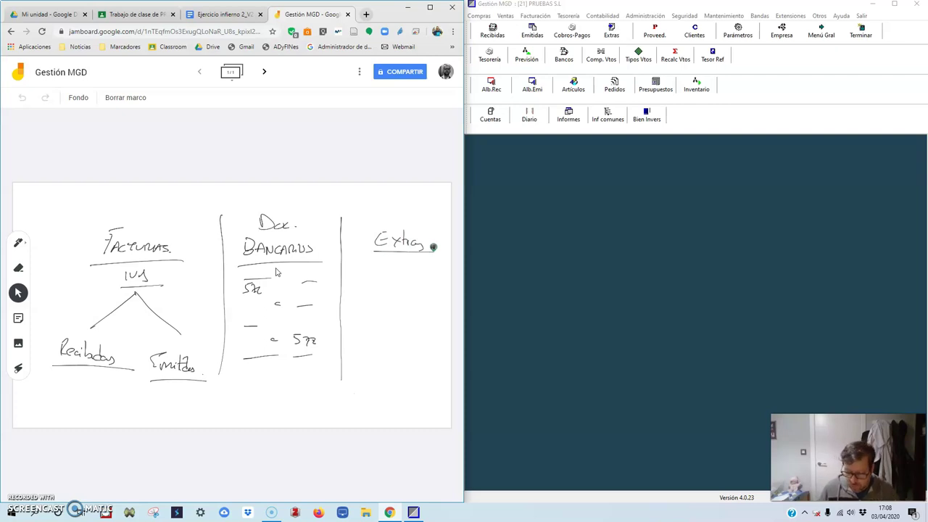
- Handwrite and underline 'Manual' under Extras, then point out Facturas, Doc. Bancarios and Extras
mouse_move(354, 288)
mouse_down()
mouse_move(405, 288)
mouse_move(421, 299)
mouse_up()
drag(350, 313, 439, 305)
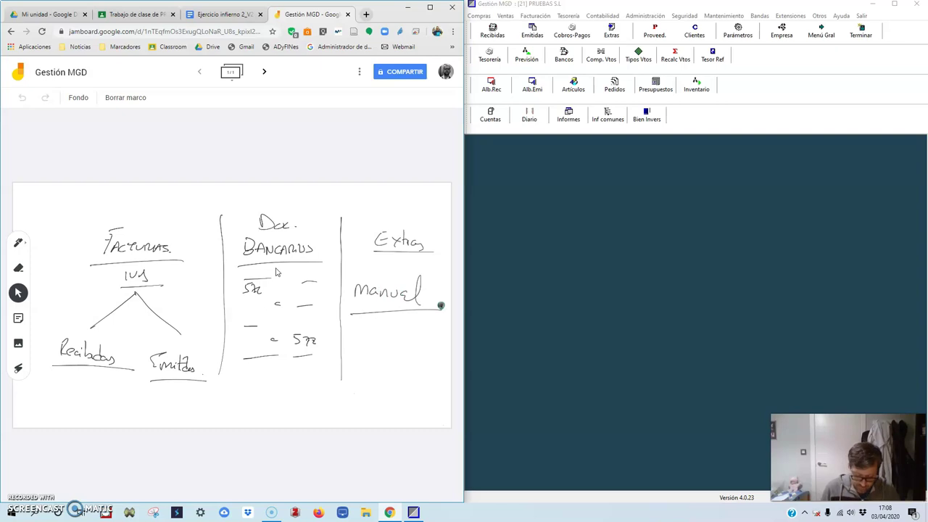
mouse_move(232, 205)
mouse_down()
mouse_move(300, 363)
mouse_move(190, 211)
mouse_up()
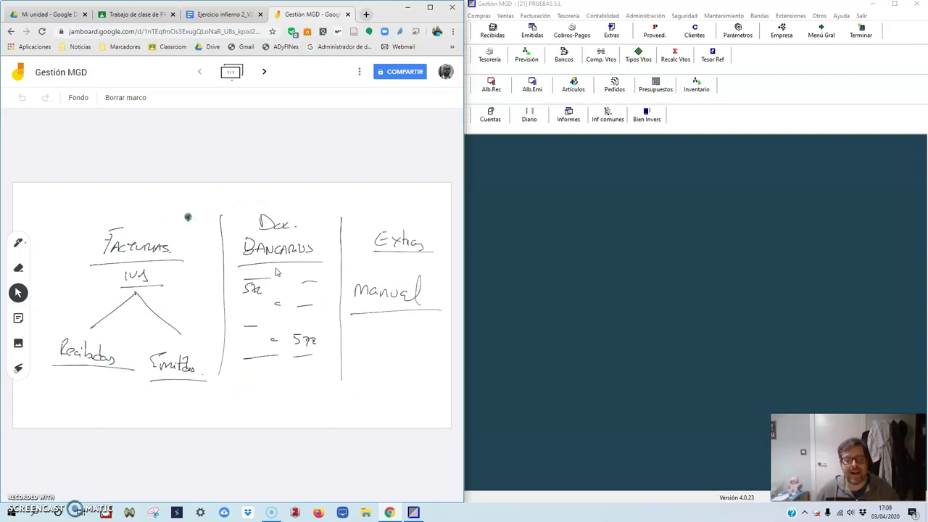
drag(425, 224, 425, 231)
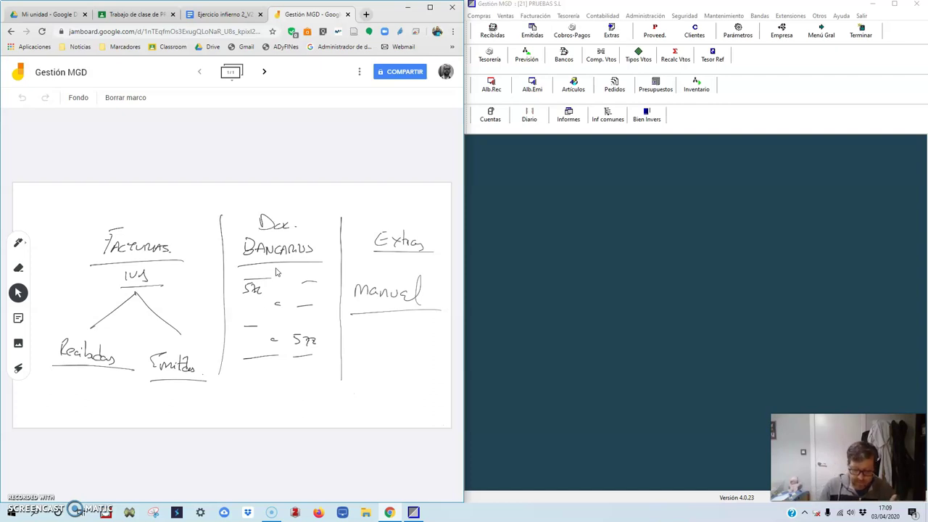
- Point out Recibidas, Emitidas and the whole Doc. Bancarios column with the laser
mouse_move(72, 326)
mouse_down()
mouse_move(91, 383)
mouse_move(73, 327)
mouse_move(192, 387)
mouse_move(179, 337)
mouse_move(244, 286)
mouse_move(275, 213)
mouse_move(349, 286)
mouse_move(414, 215)
mouse_up()
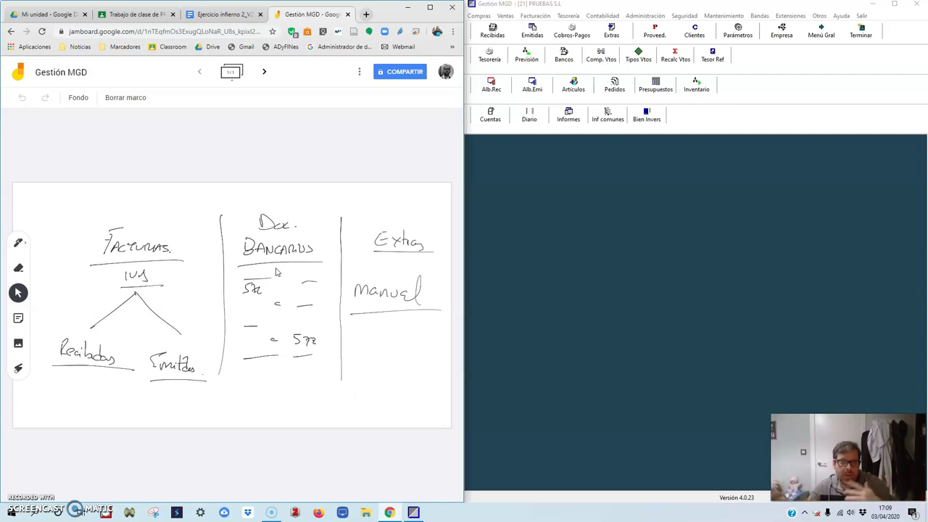
drag(72, 323, 67, 327)
drag(174, 327, 155, 336)
mouse_move(262, 236)
mouse_down()
mouse_move(278, 299)
mouse_move(269, 210)
mouse_up()
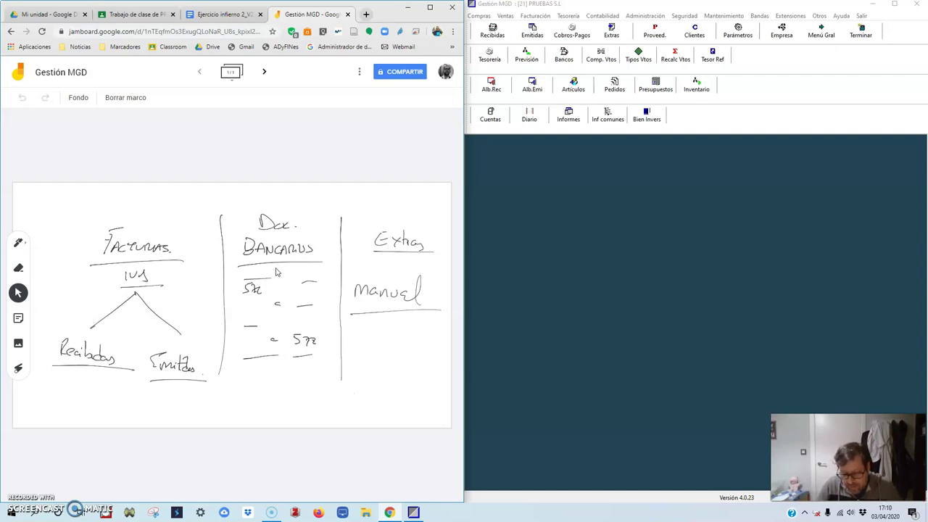
mouse_move(258, 212)
mouse_down()
mouse_move(222, 300)
mouse_move(258, 214)
mouse_up()
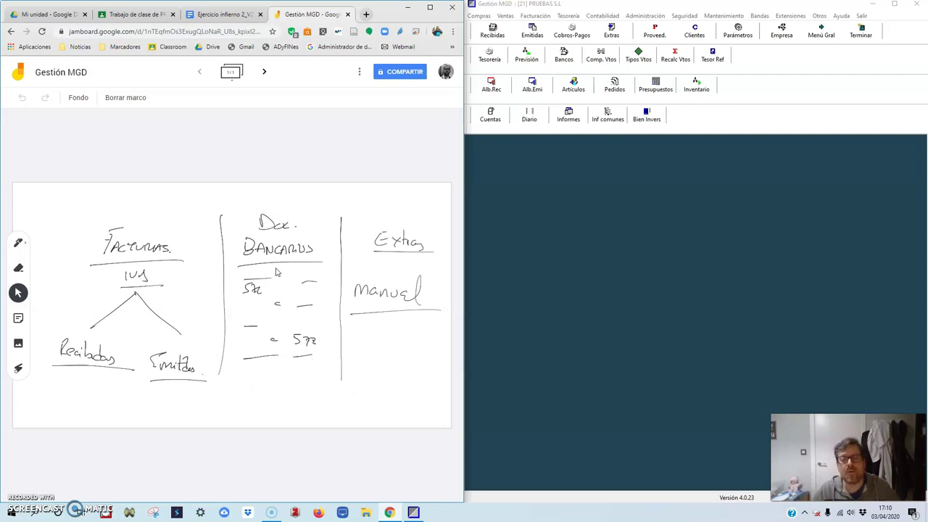
mouse_move(396, 209)
mouse_down()
mouse_move(379, 338)
mouse_move(394, 216)
mouse_up()
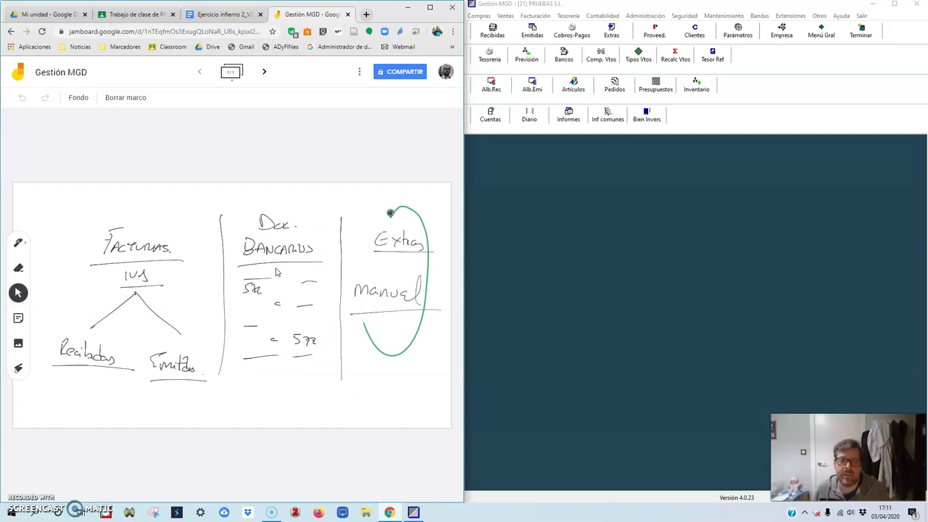
- Maximize Gestión MGD and preview a new received invoice form in Recibidas, then cancel and close
click(408, 6)
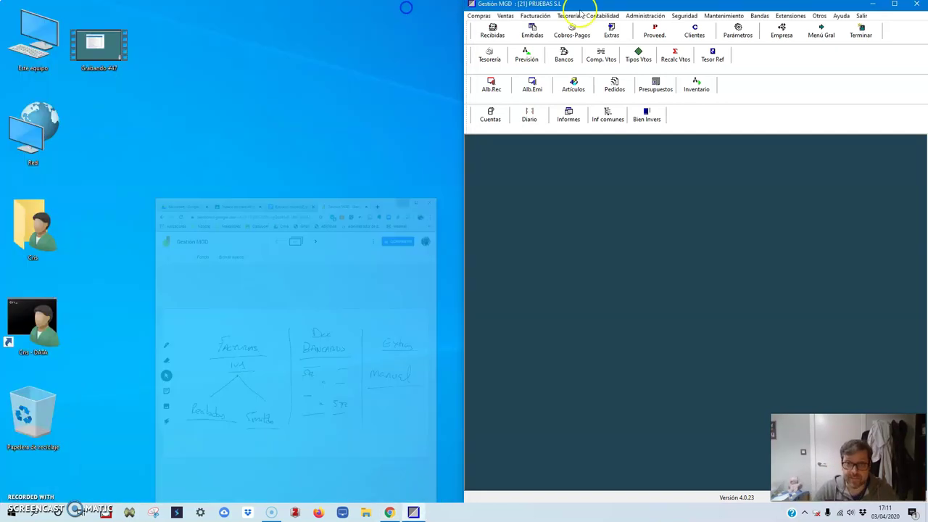
key(super+Up)
click(24, 28)
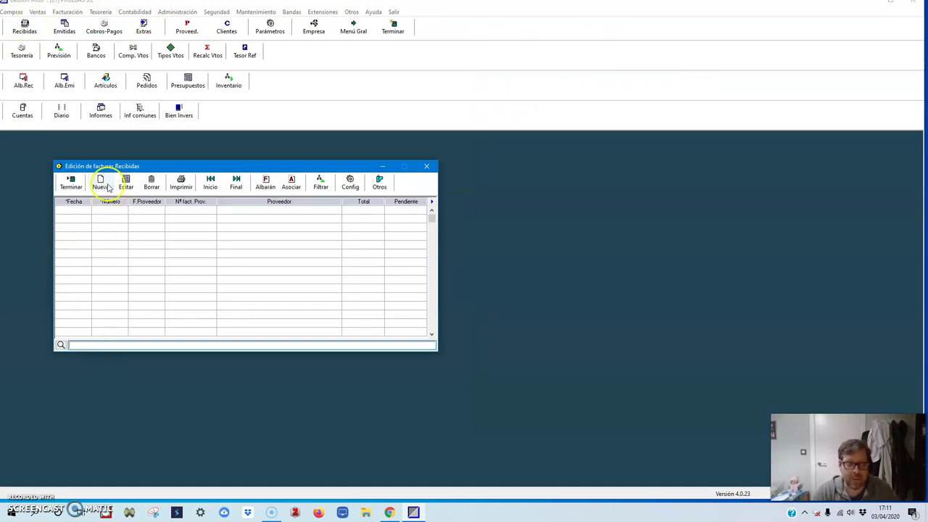
click(99, 181)
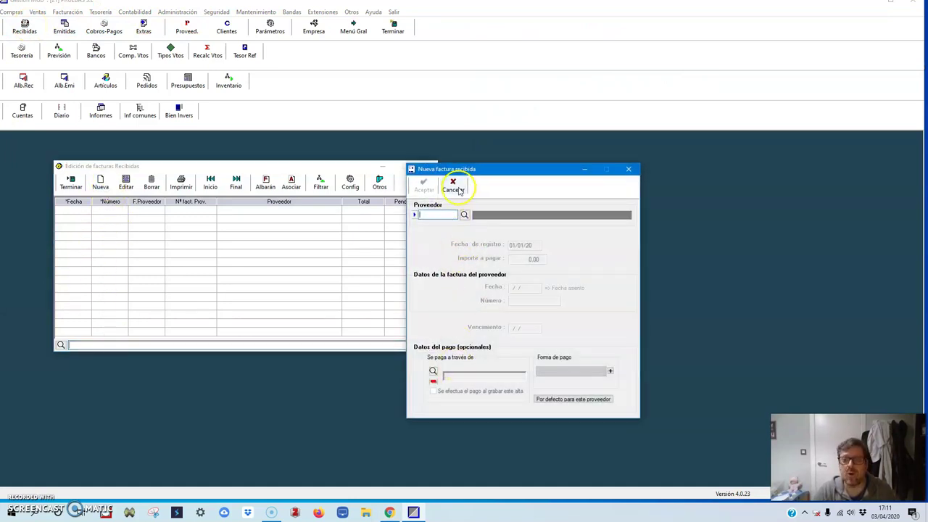
click(453, 184)
click(65, 186)
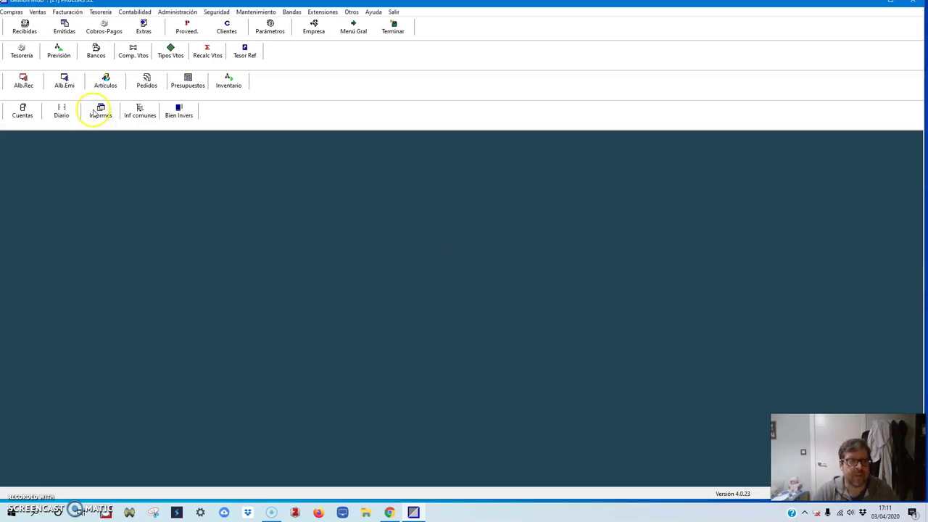
- Preview a new issued invoice in Emitidas, then open Cobros-Pagos and cancel the bank chooser
click(65, 29)
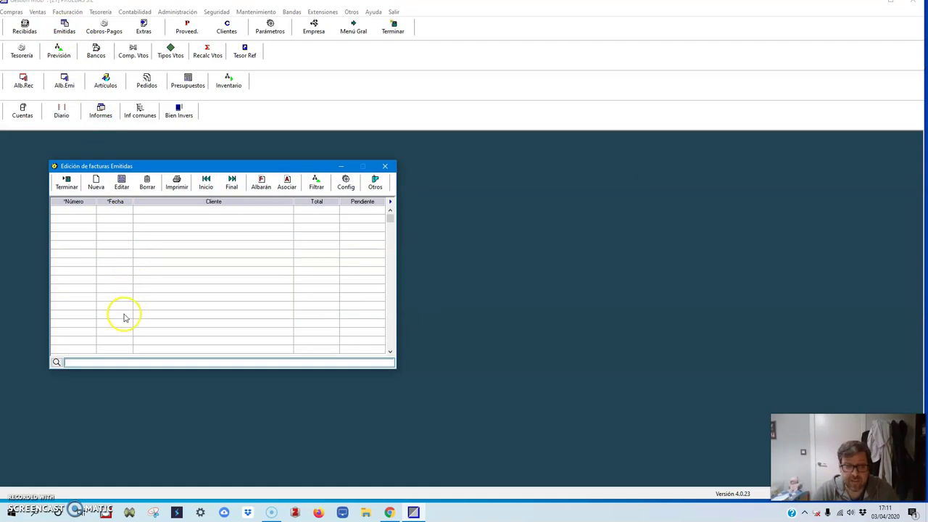
click(93, 187)
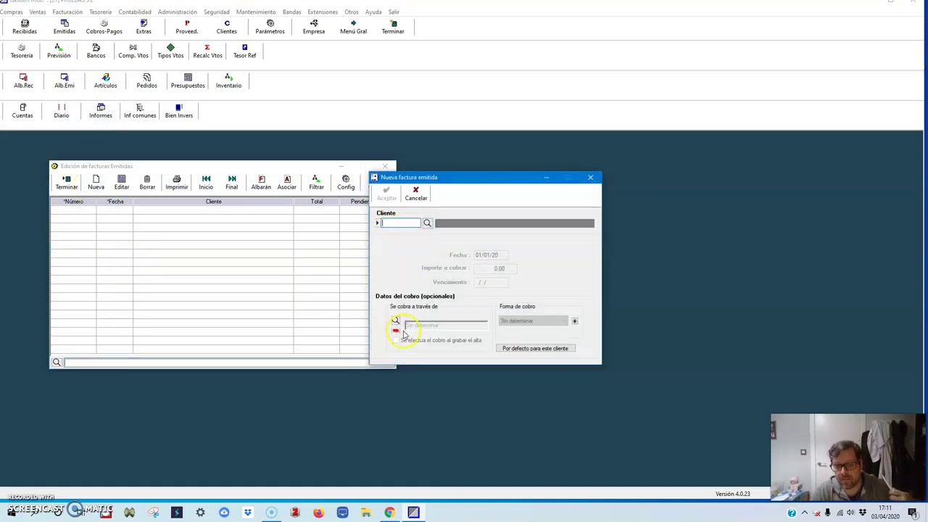
click(415, 193)
click(63, 183)
click(104, 27)
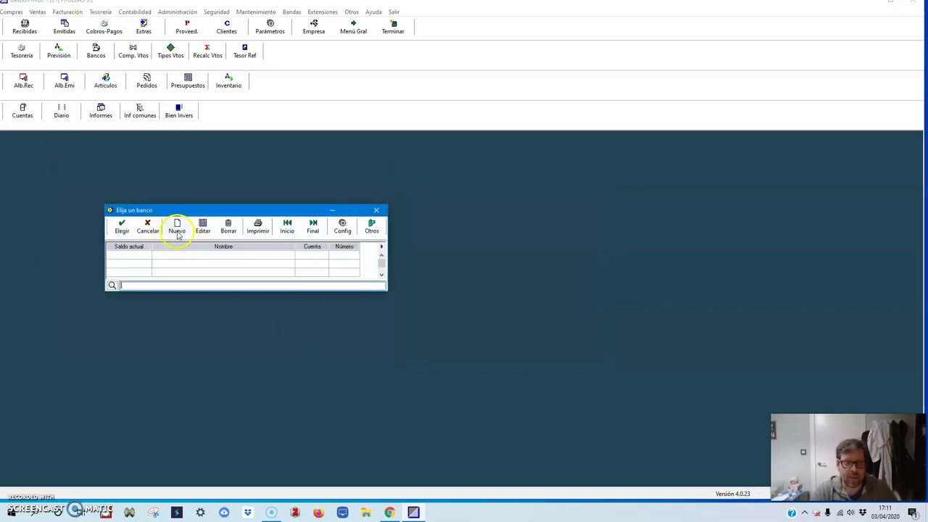
click(148, 231)
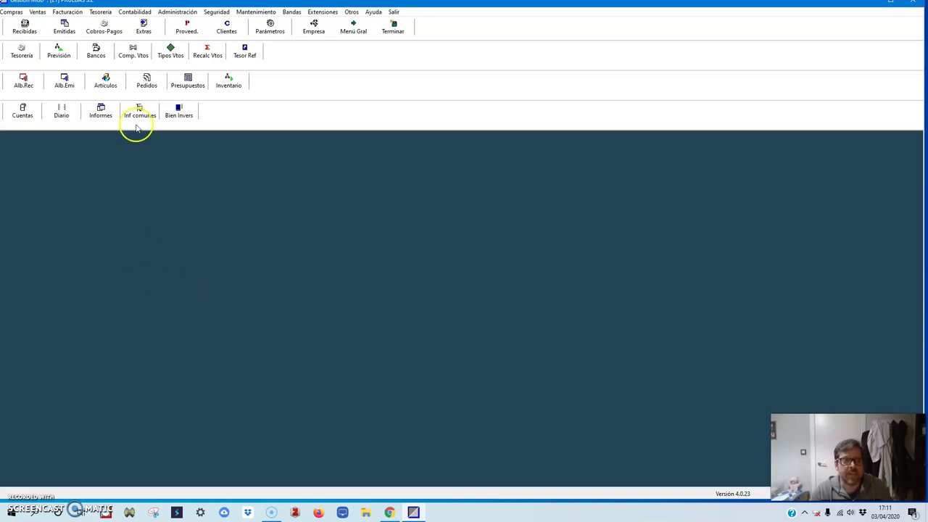
click(143, 27)
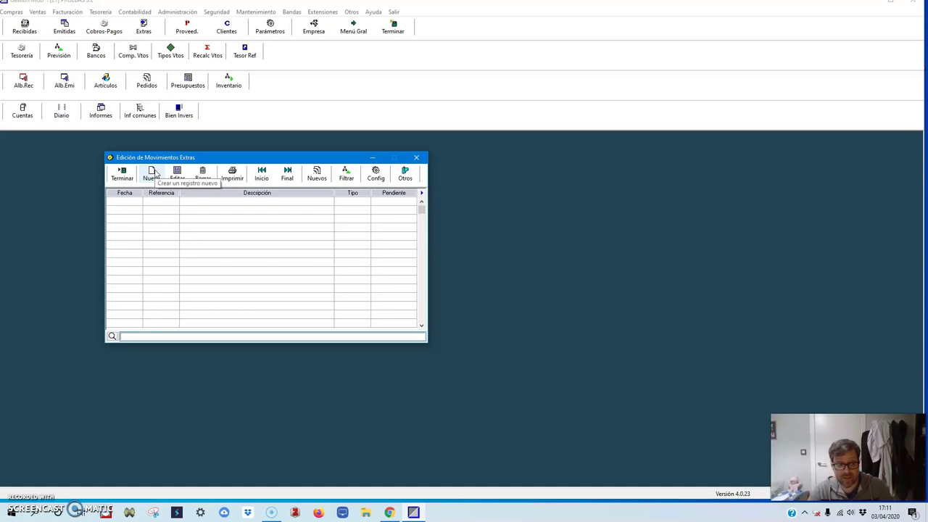
click(153, 174)
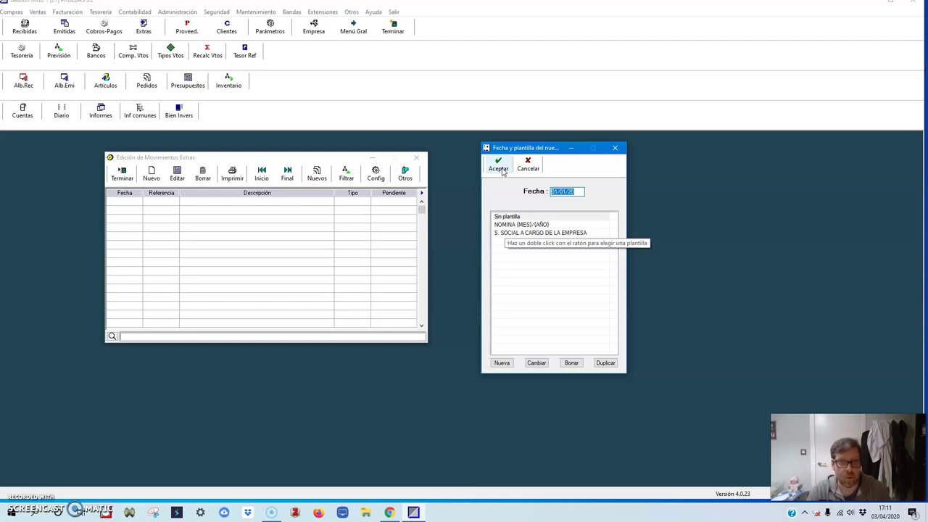
click(516, 224)
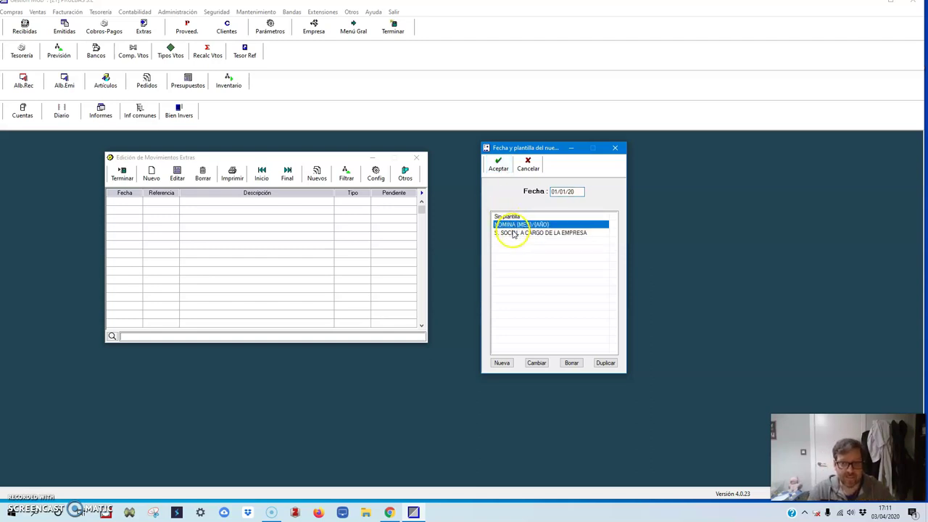
key(Down)
key(Up)
key(Down)
key(Up)
key(Down)
key(Up)
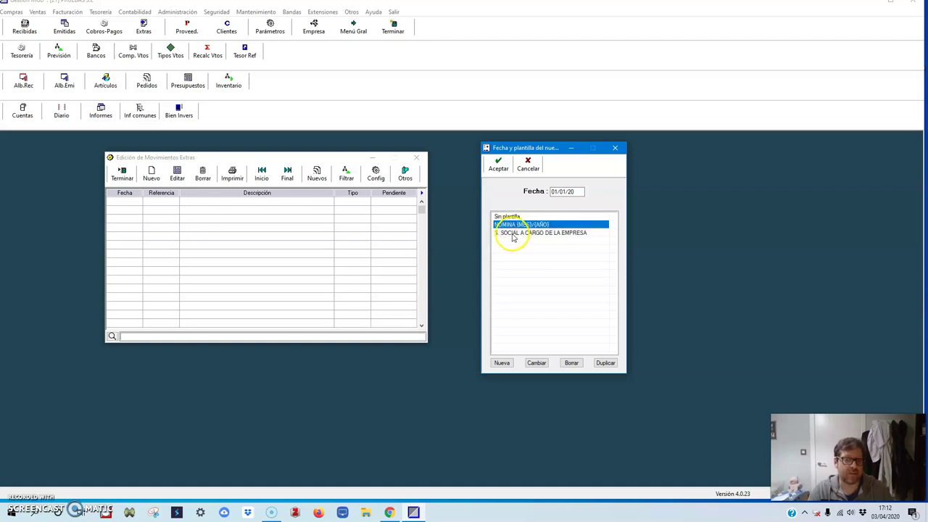
click(528, 164)
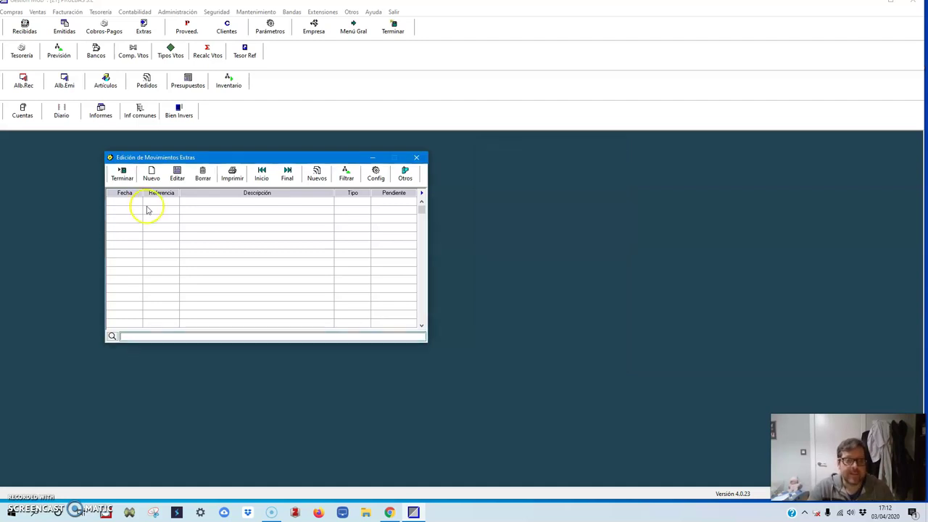
click(125, 179)
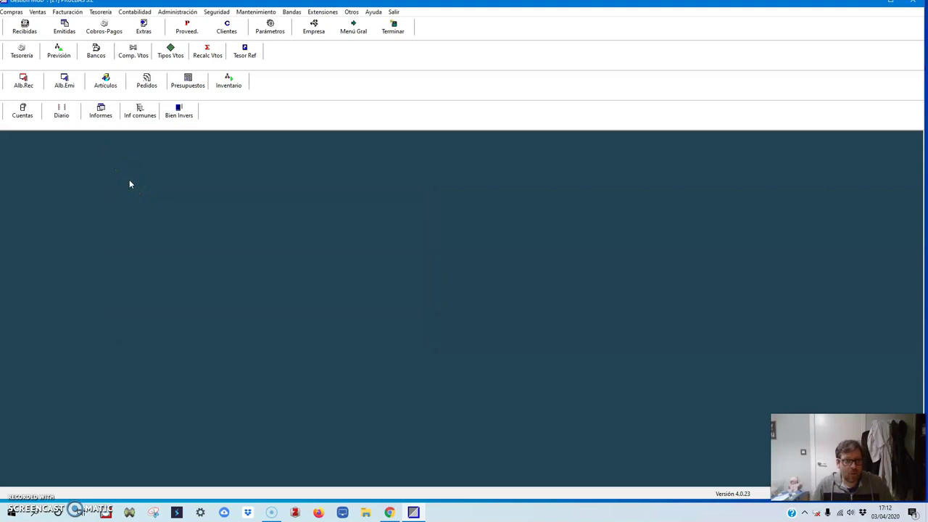